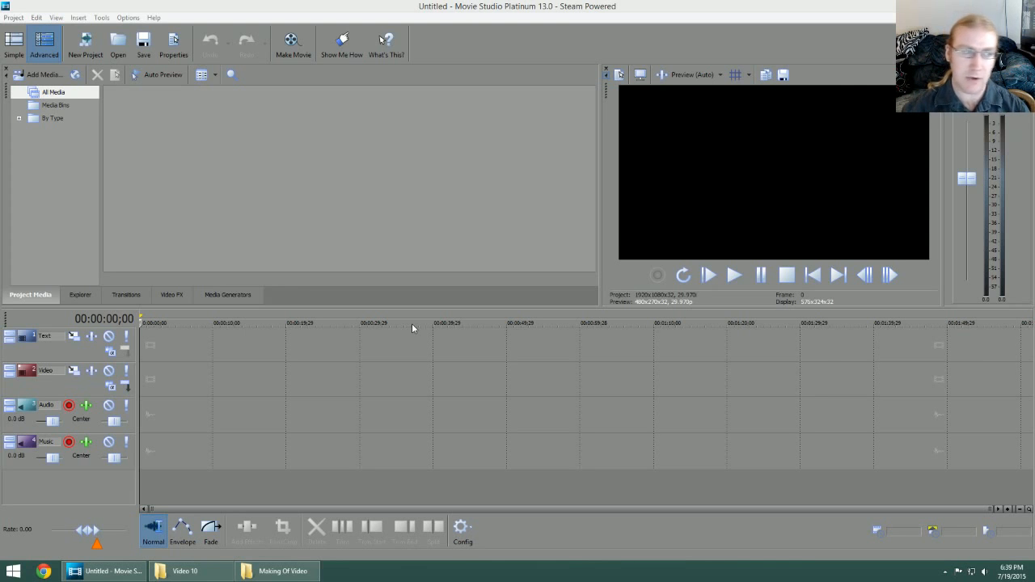
Step: Open the template project Tesuji.vf from the Get Strong at Tesuji folder
left_click(18, 19)
left_click(34, 50)
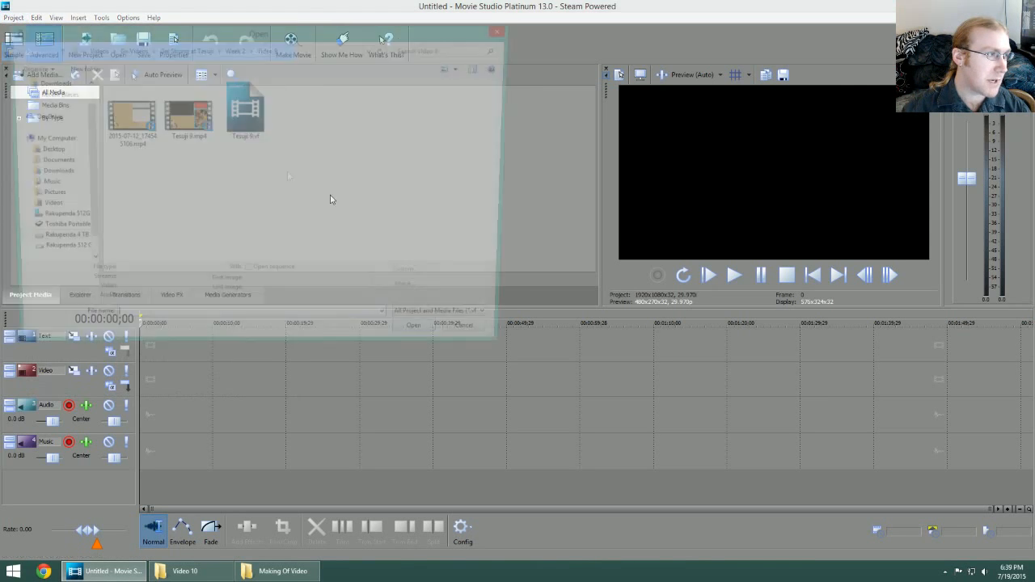
left_click(188, 50)
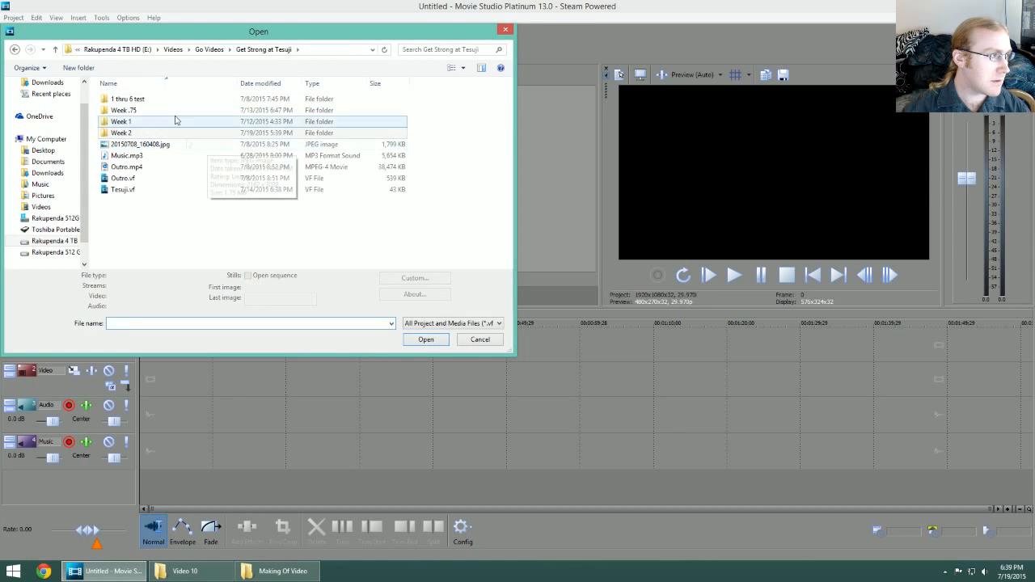
left_click(123, 189)
left_click(412, 339)
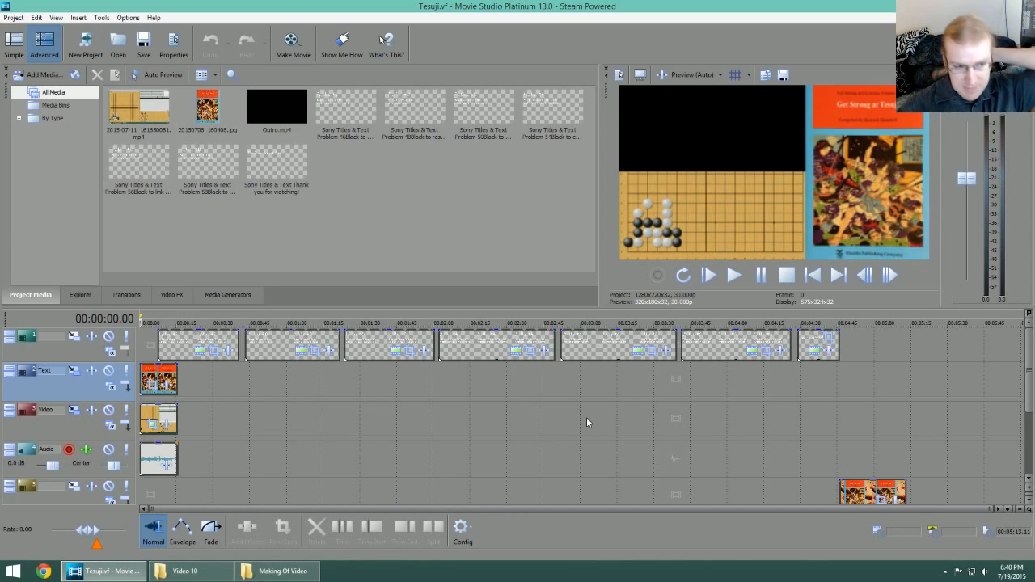
Step: Review the template's timeline, previewing the outro clip near the end and the first problem title near the start
left_click_drag(1030, 362, 1031, 397)
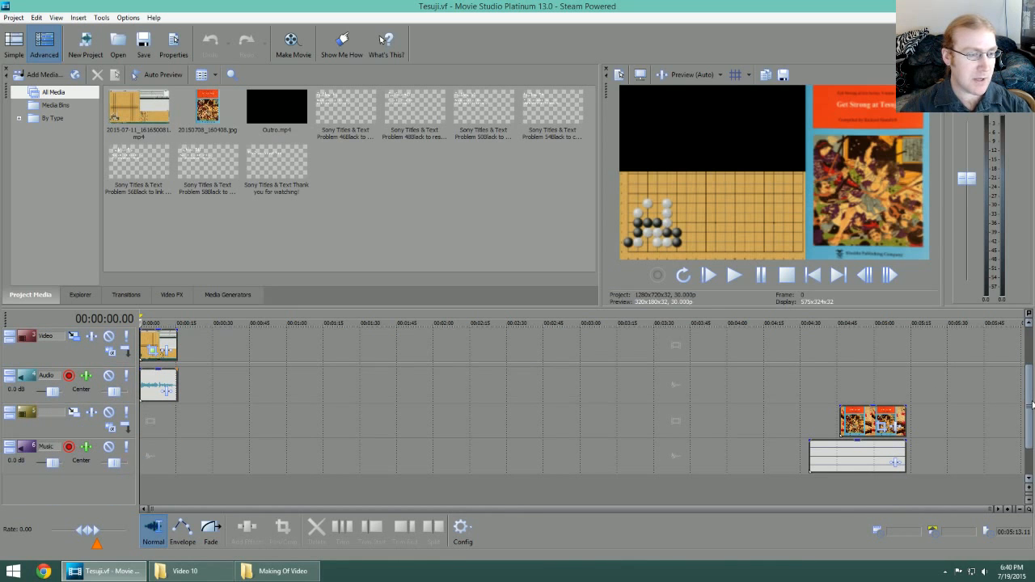
left_click(866, 324)
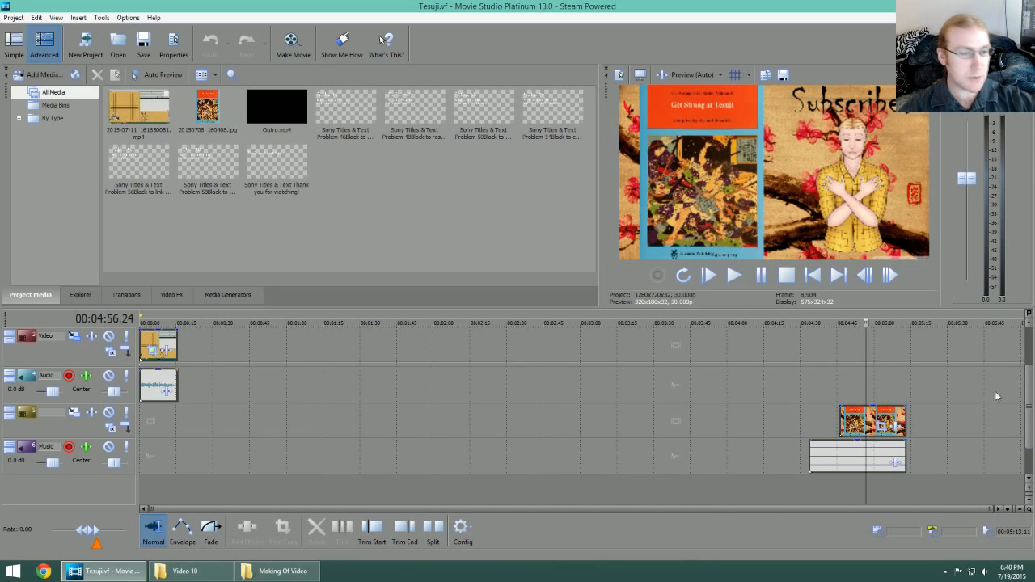
scroll(889, 429, "up", 2)
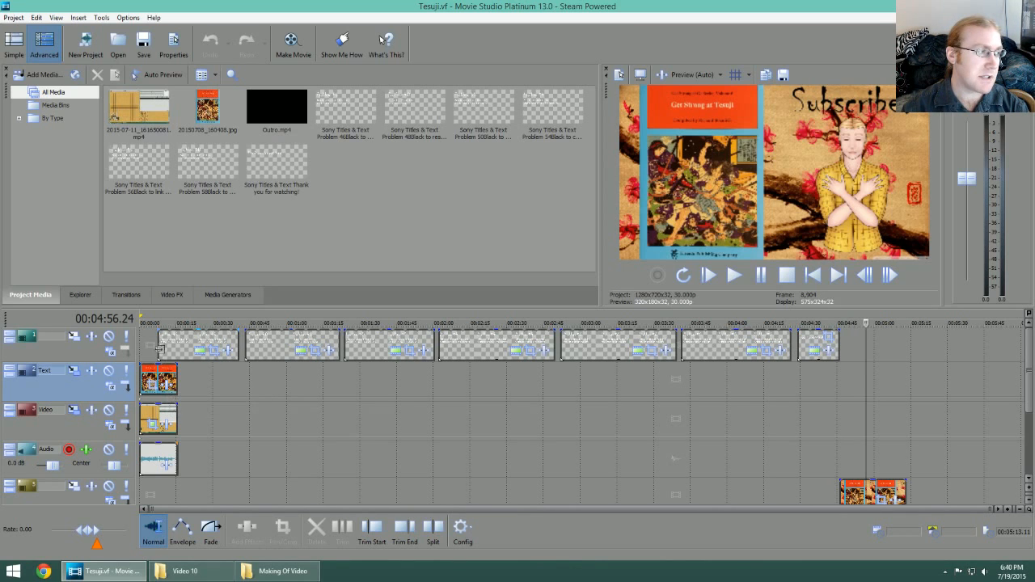
left_click(162, 372)
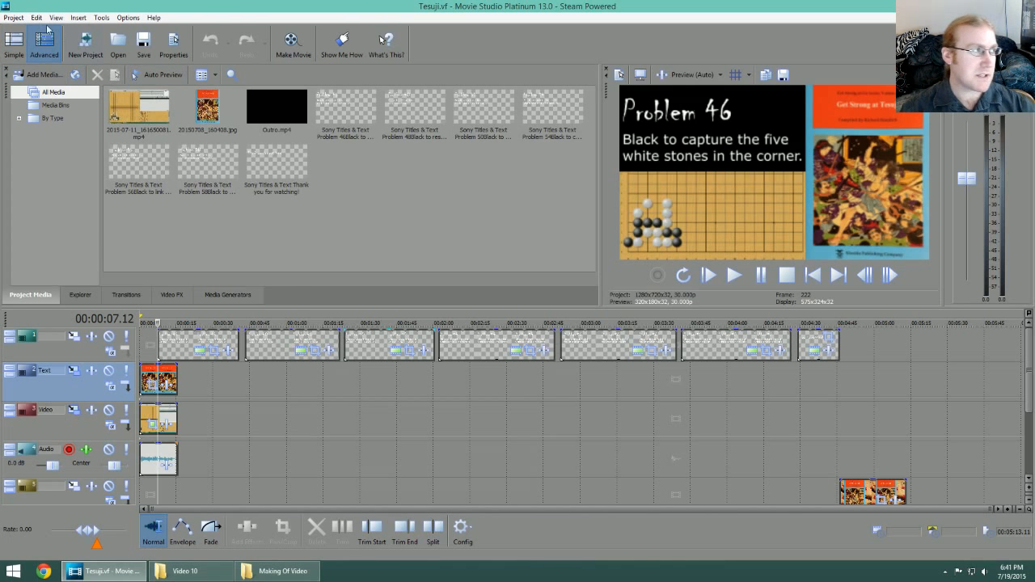
Step: Save a copy of the project as Tesuji 10.vf in the Video 10 folder under Week 2
left_click(13, 17)
left_click(53, 114)
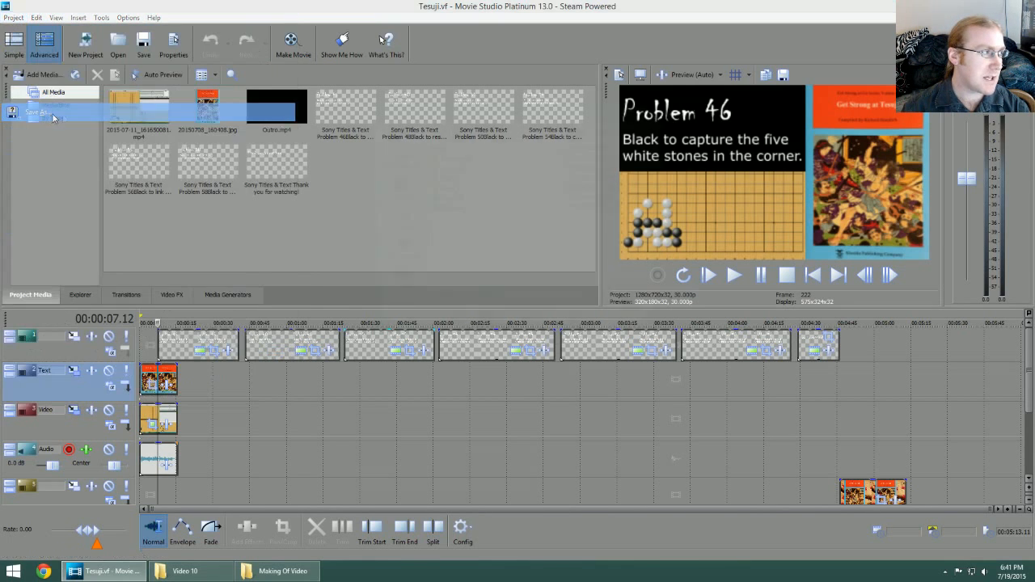
double_click(473, 183)
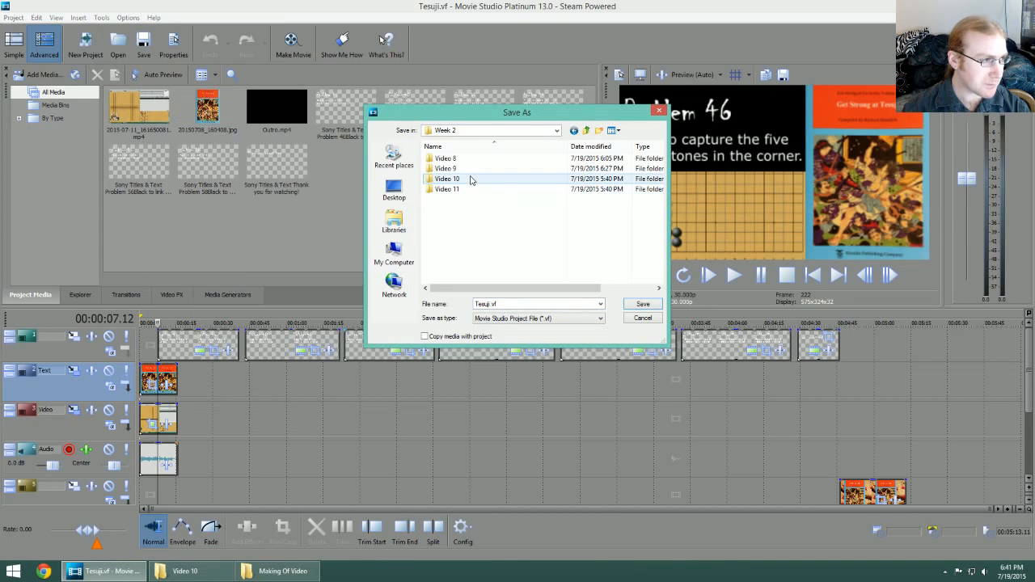
left_click(473, 170)
double_click(468, 178)
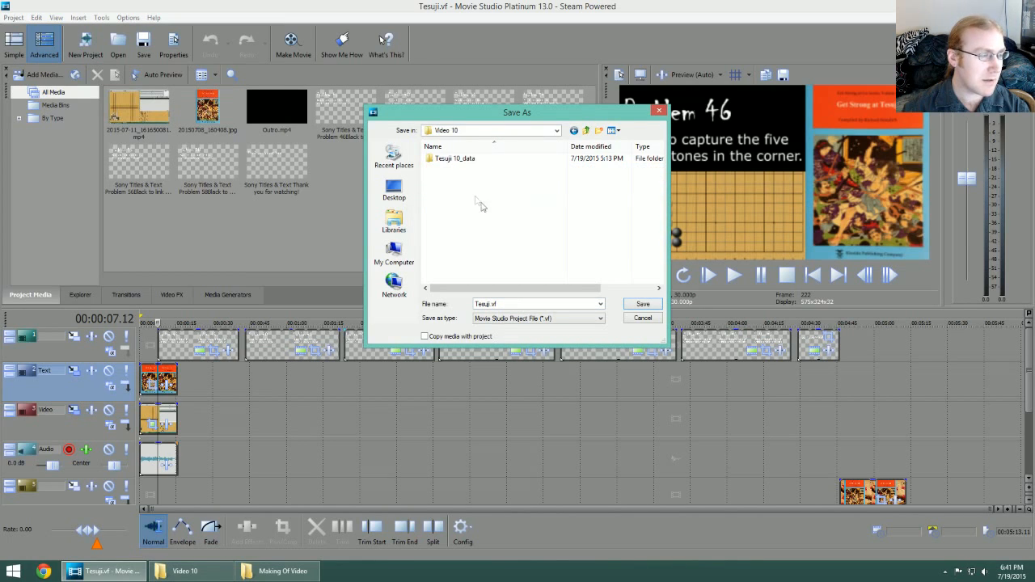
double_click(495, 304)
left_click(506, 303)
type("10")
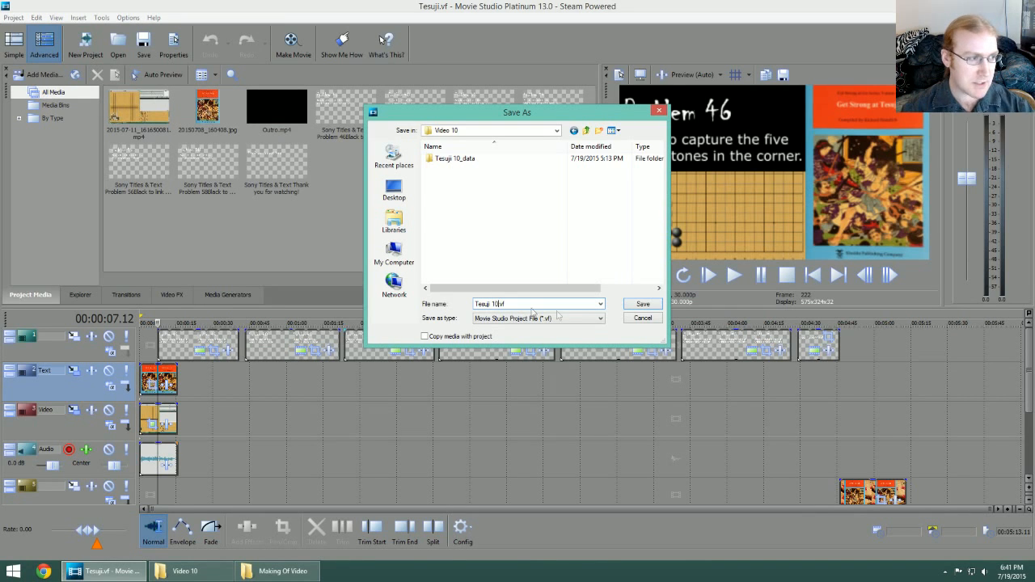
left_click(643, 305)
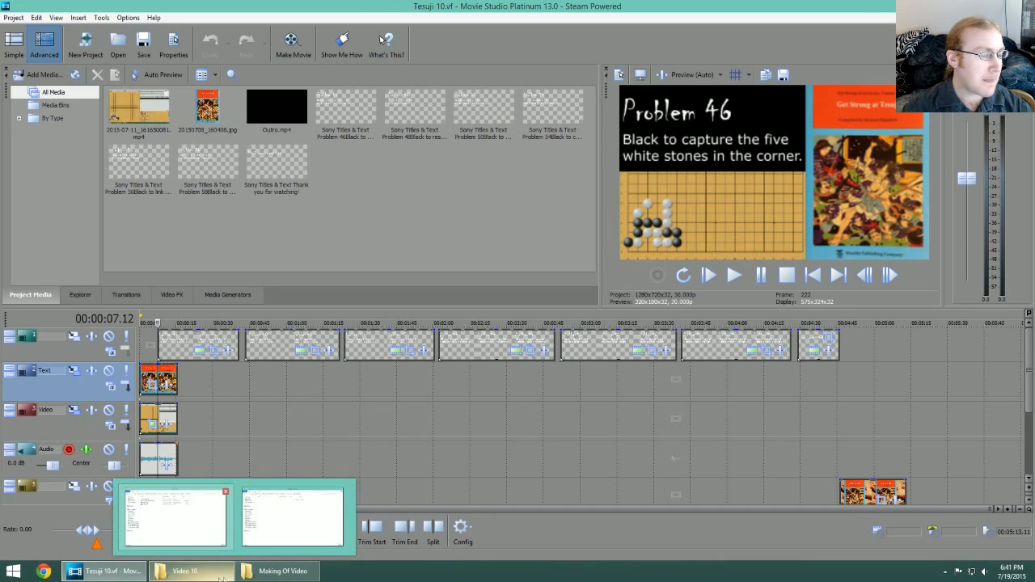
Step: Add 2015-07-19_170606438.mp4 from the Video 10 folder to the Video track, after the old recording
left_click(184, 571)
left_click(527, 181)
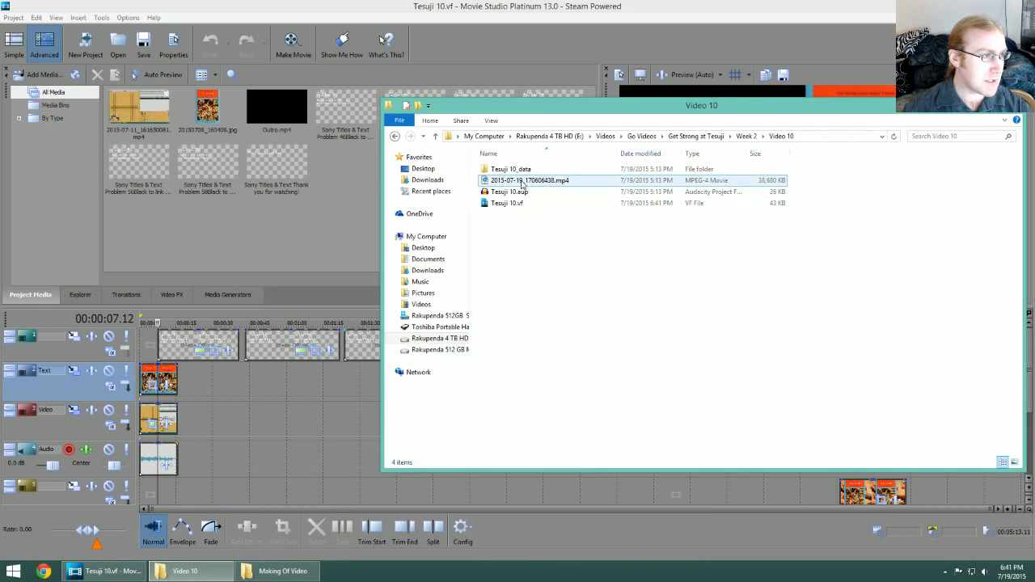
left_click_drag(525, 183, 198, 428)
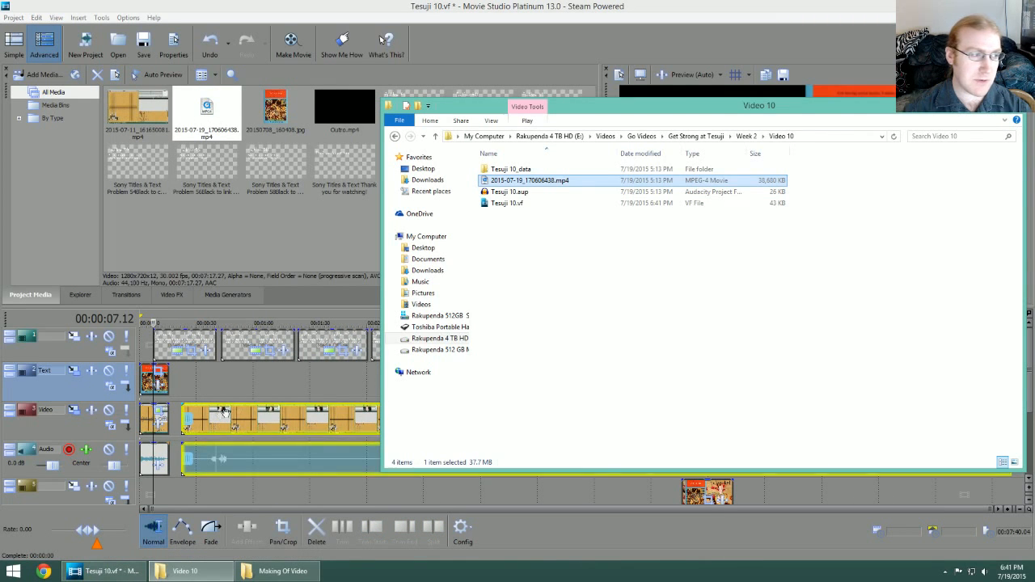
left_click(677, 286)
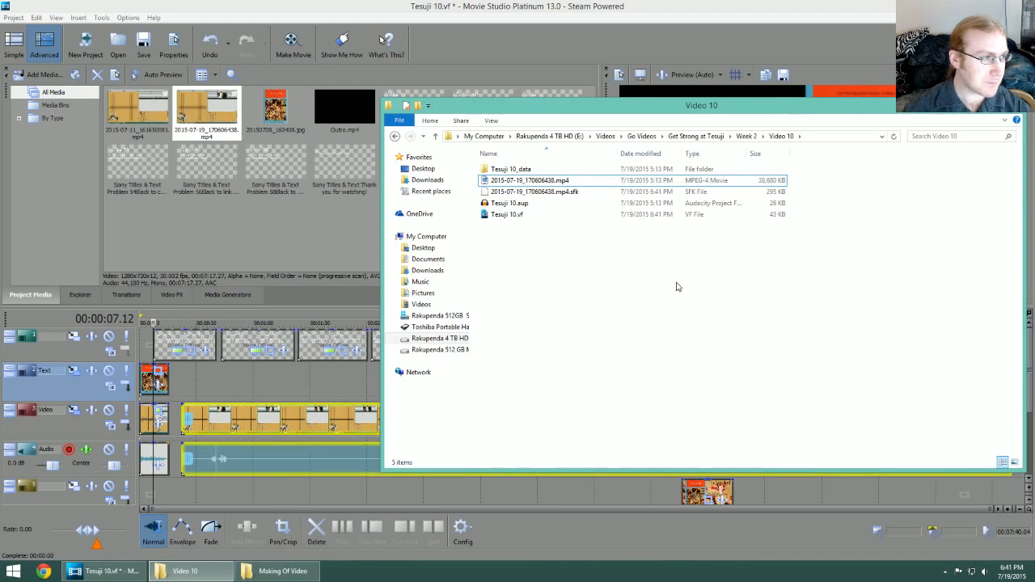
left_click(513, 206)
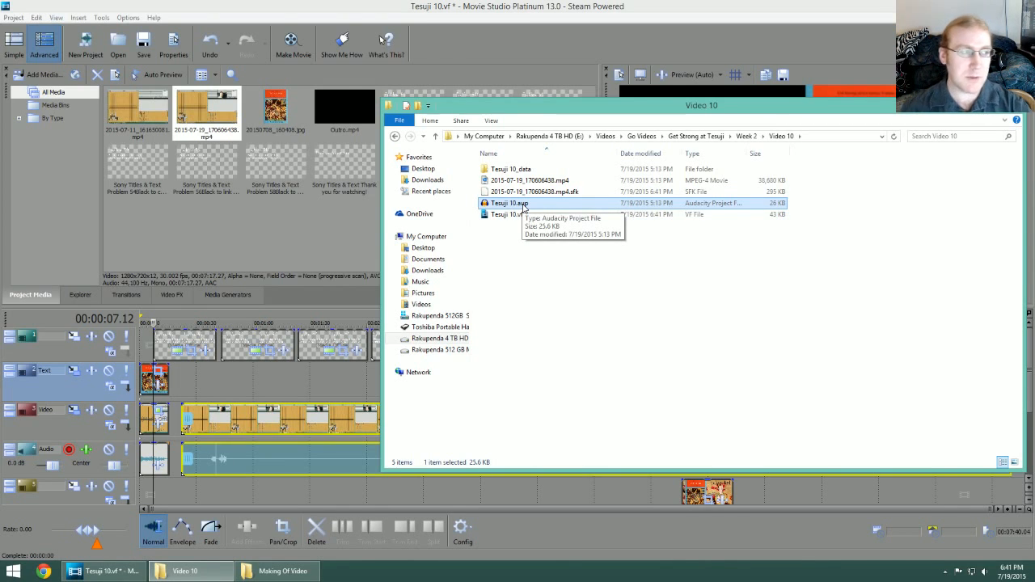
left_click(593, 298)
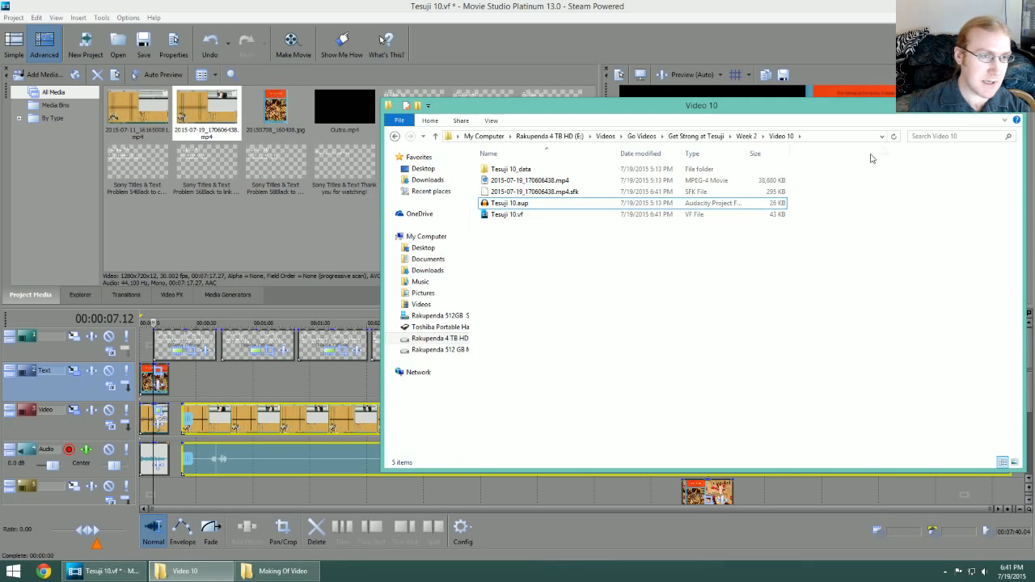
Step: Back in Movie Studio, delete the old recording from the Video and Audio tracks and start the new one at 00:00:00
left_click(979, 111)
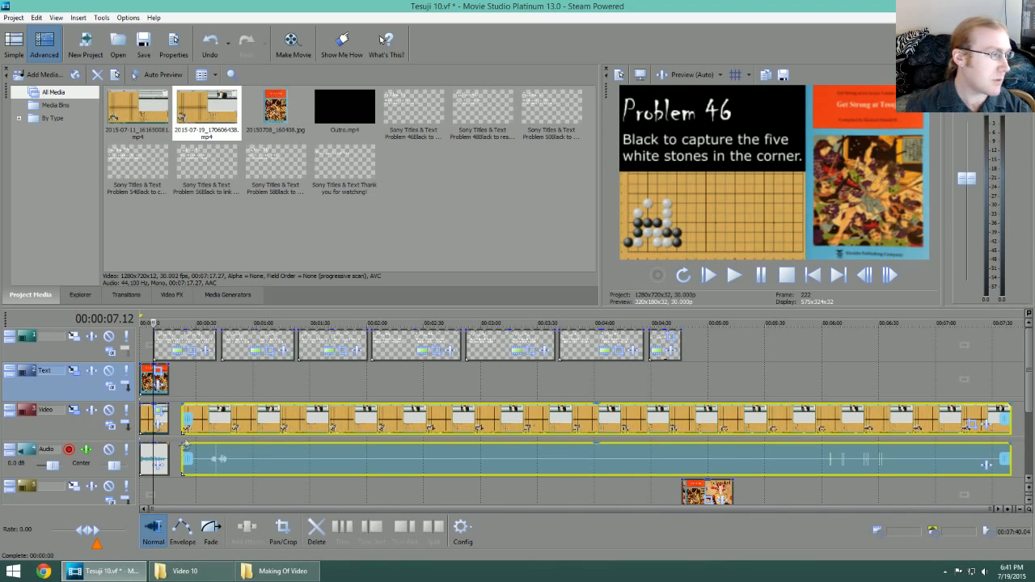
left_click(143, 416)
key("Delete")
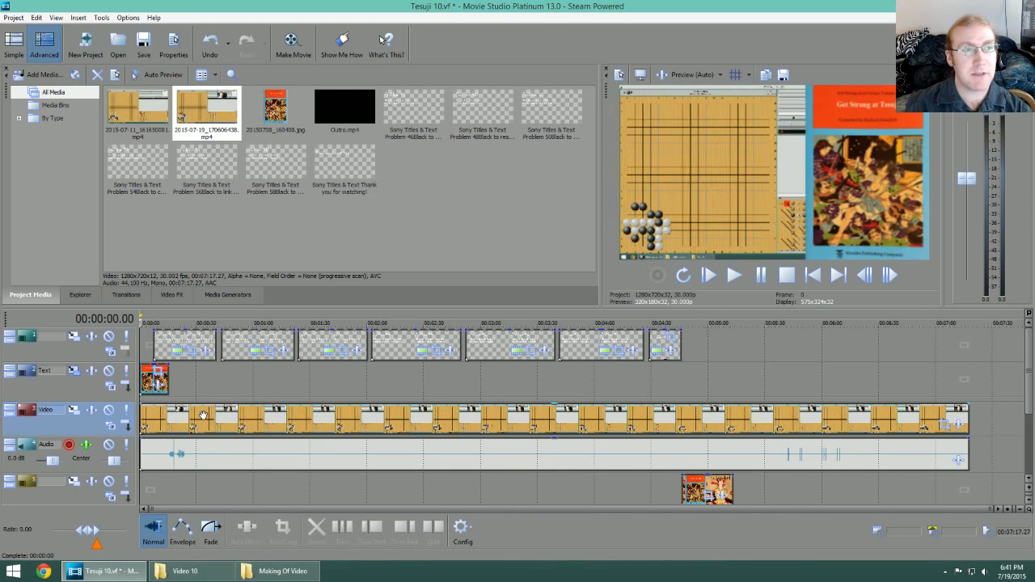
Step: Move the book cover clip on the Text track and the outro image clip past the end of the new recording
left_click_drag(155, 380, 989, 380)
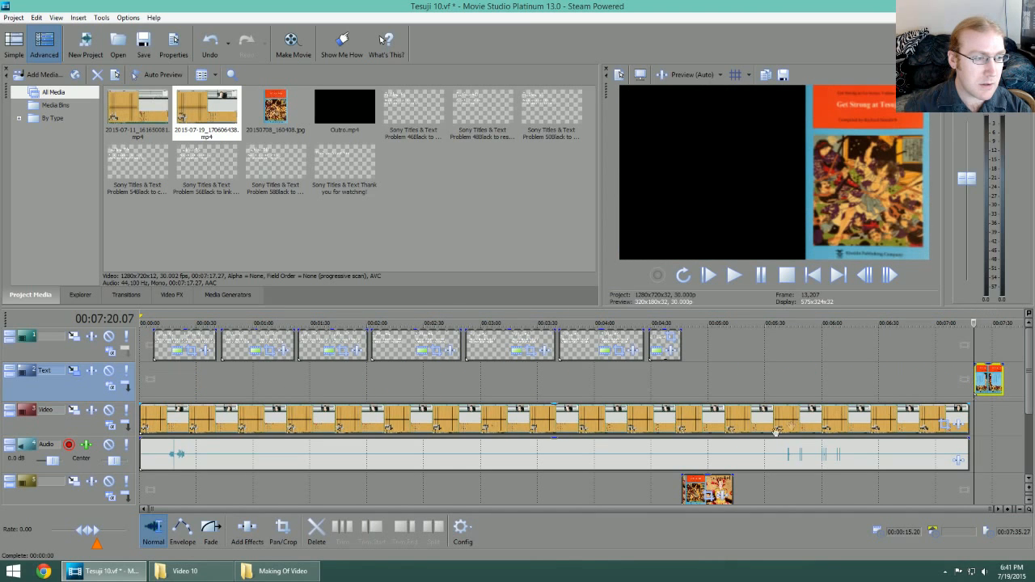
left_click(698, 481)
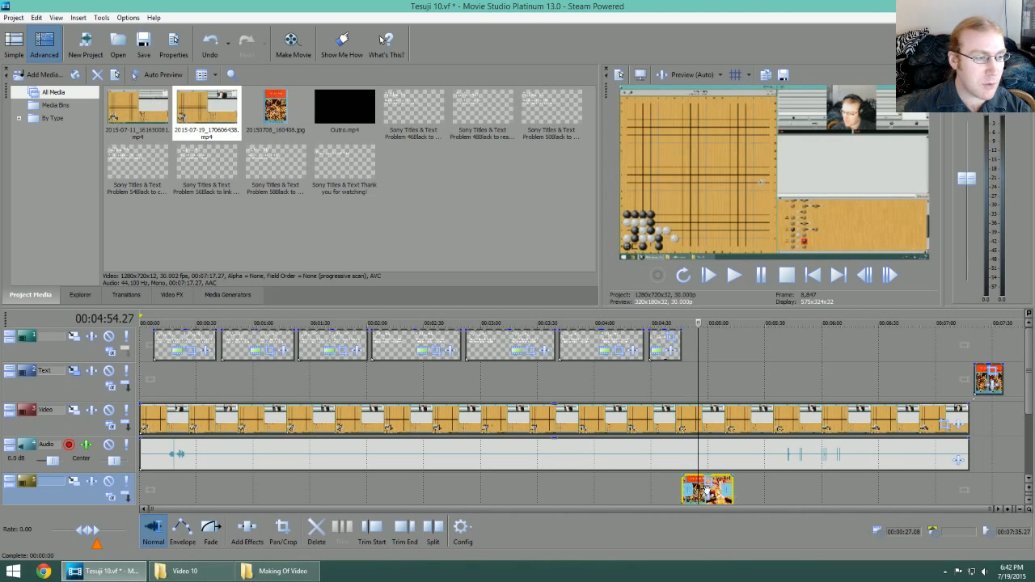
left_click_drag(697, 480, 995, 485)
left_click(1000, 493)
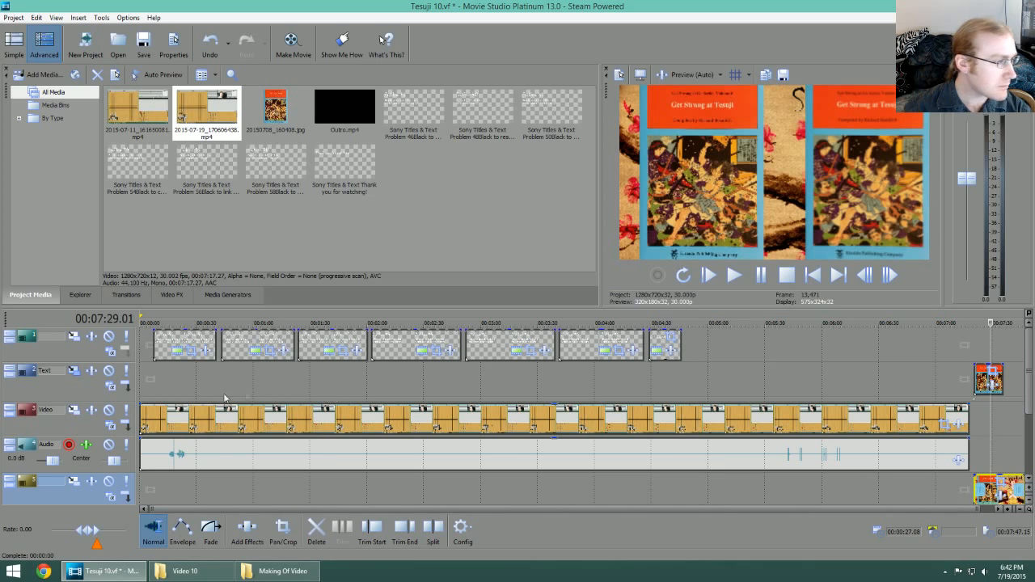
Step: With the playhead at the project start, apply the Tesuji Pan/Crop preset to the new recording on the Video track
left_click(156, 322)
left_click_drag(156, 322, 140, 323)
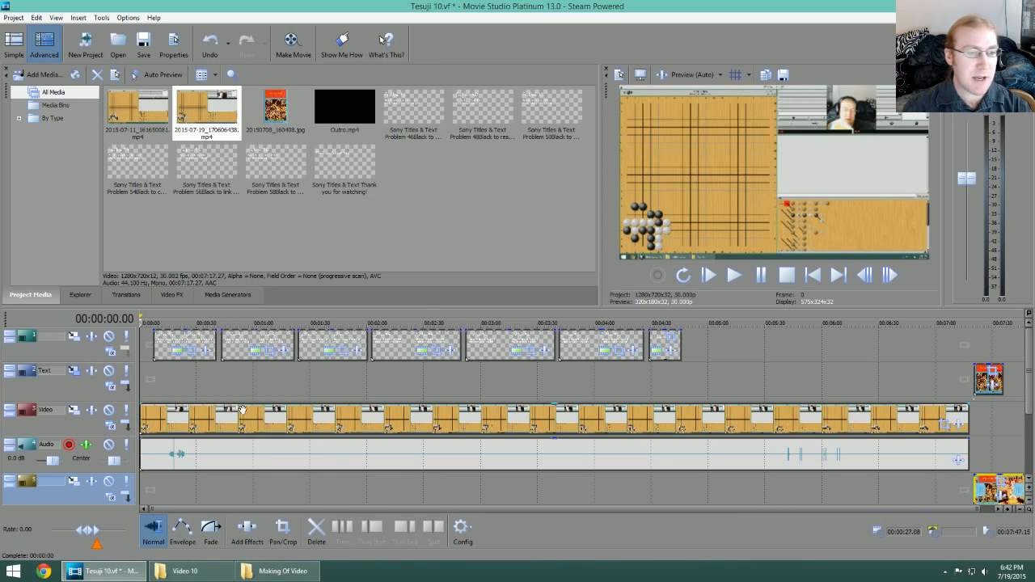
left_click(943, 429)
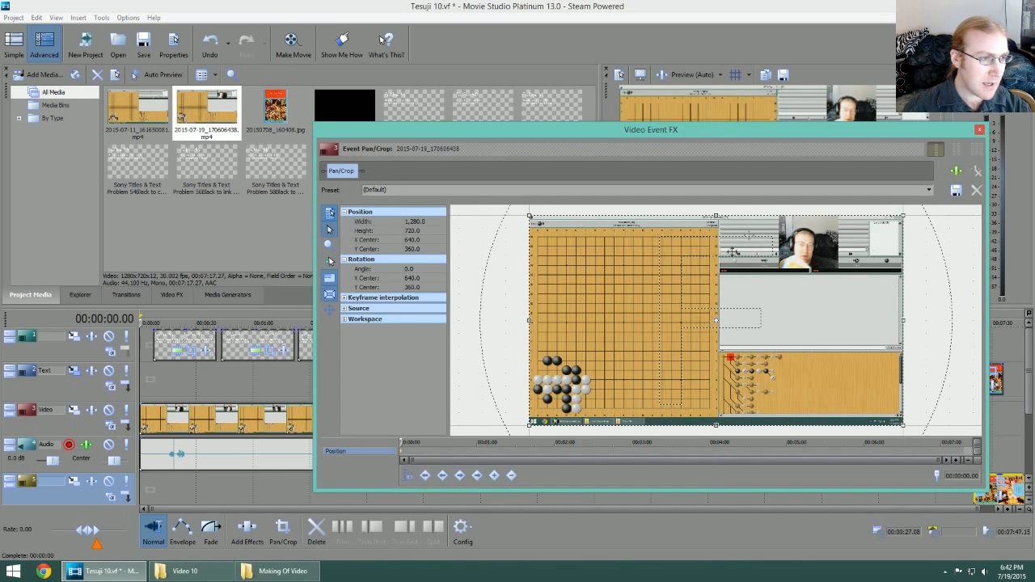
left_click(929, 191)
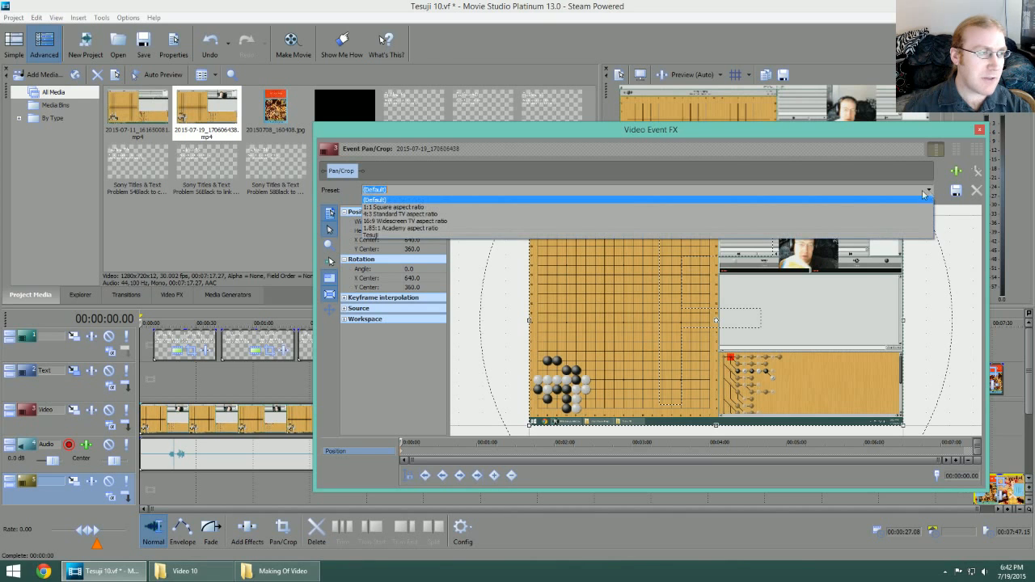
left_click(375, 236)
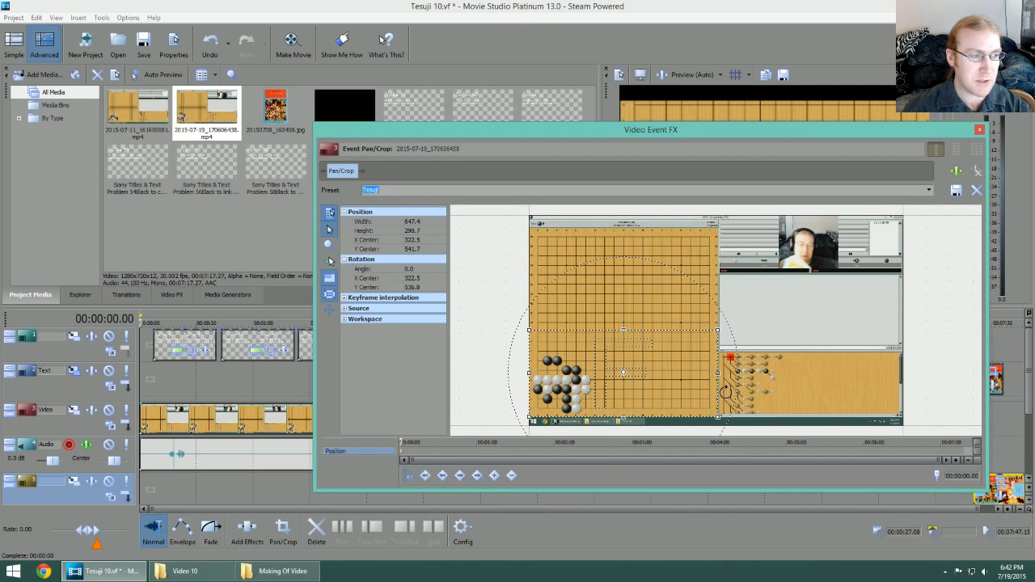
left_click(980, 131)
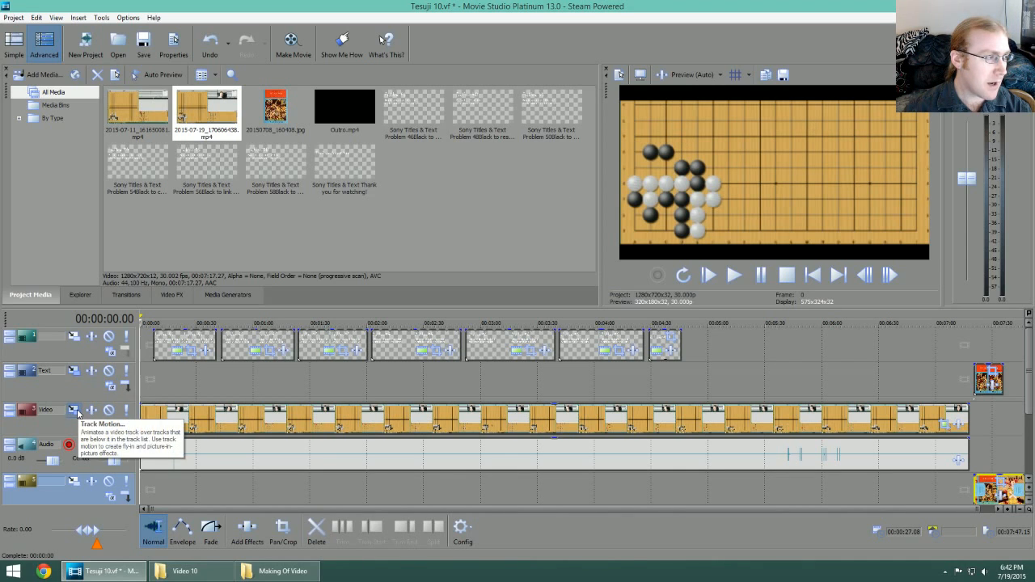
Step: Apply the Tesuji Board Track Motion preset to the Video track
left_click(73, 411)
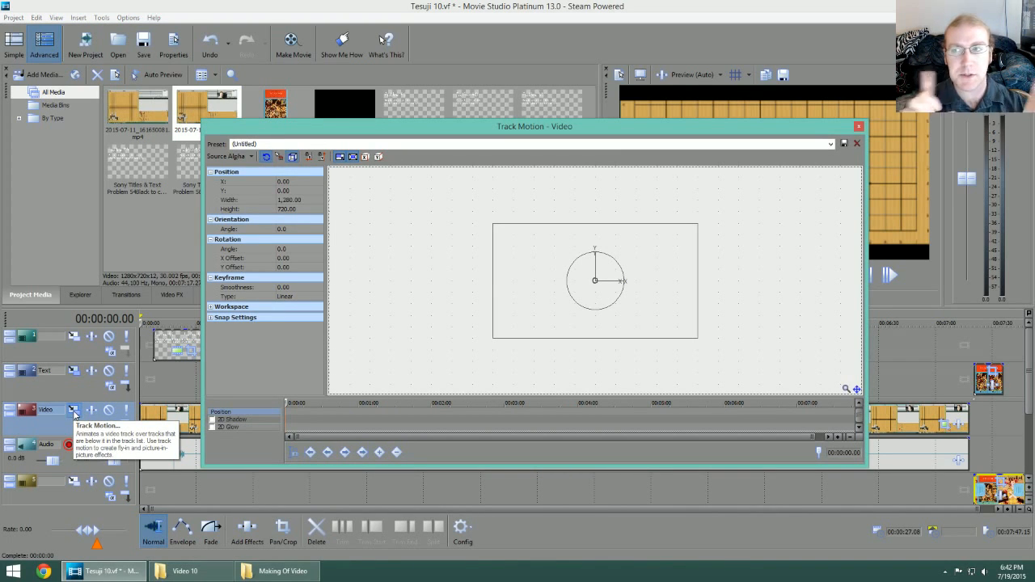
left_click(830, 144)
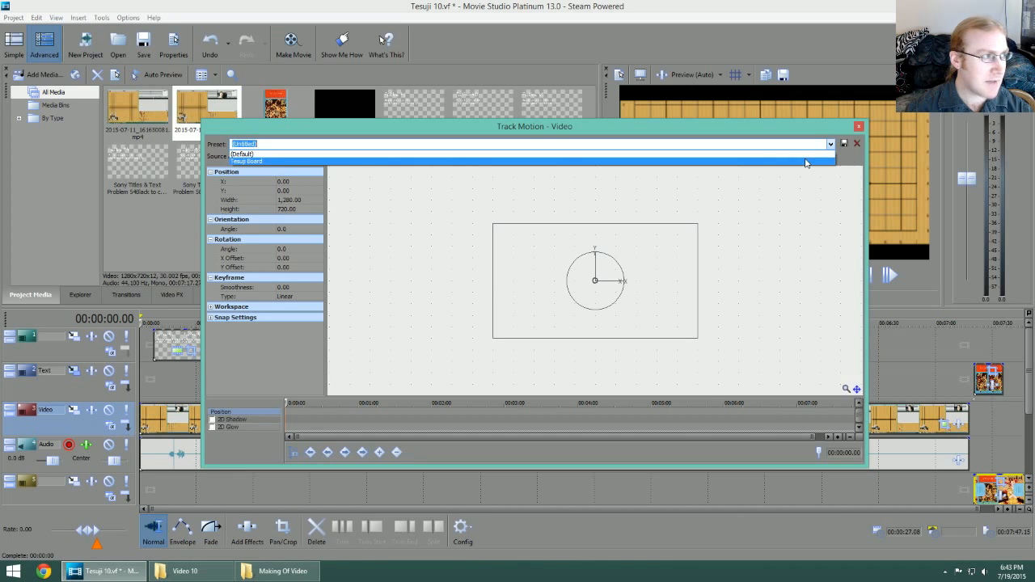
left_click(805, 162)
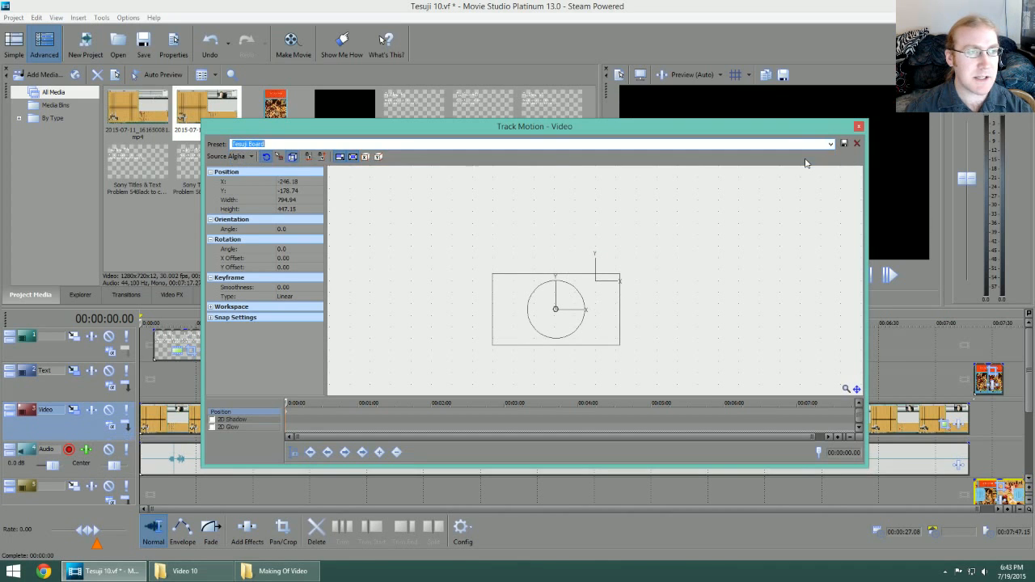
left_click(860, 126)
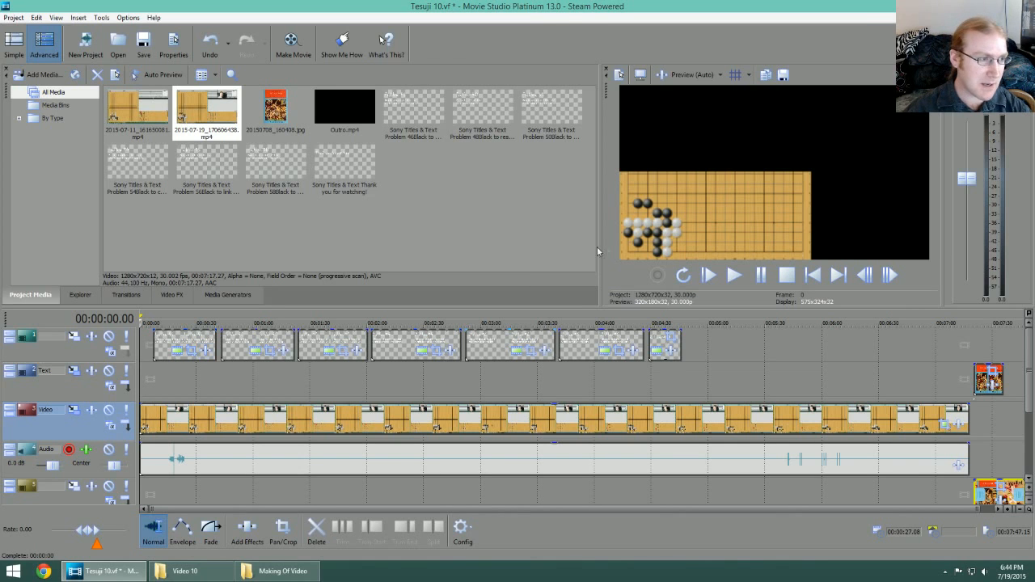
Step: Open Tesuji 10.aup from the Video 10 folder in Audacity and play its audio track from the start
left_click(282, 571)
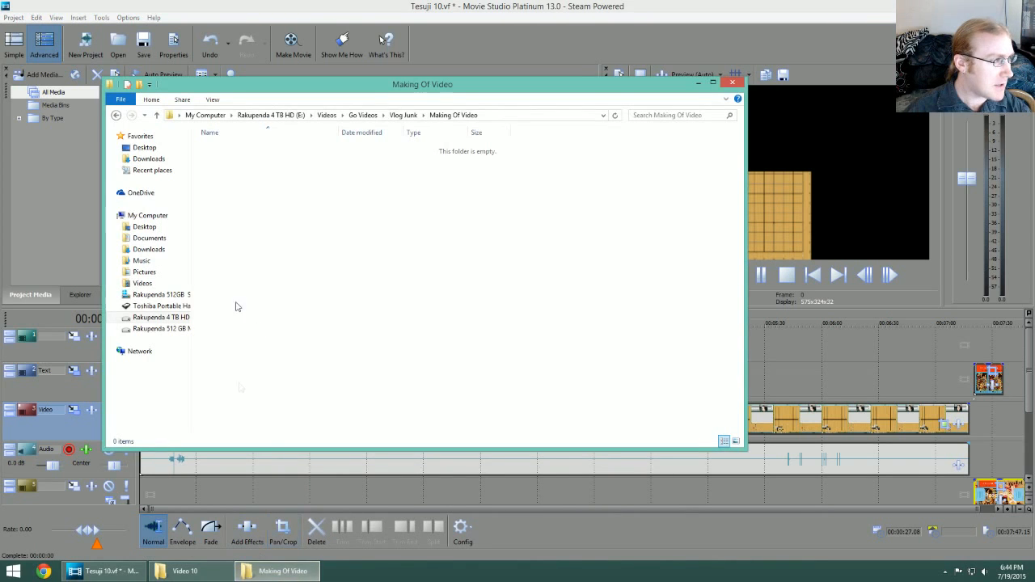
left_click(206, 574)
left_click(521, 205)
double_click(521, 205)
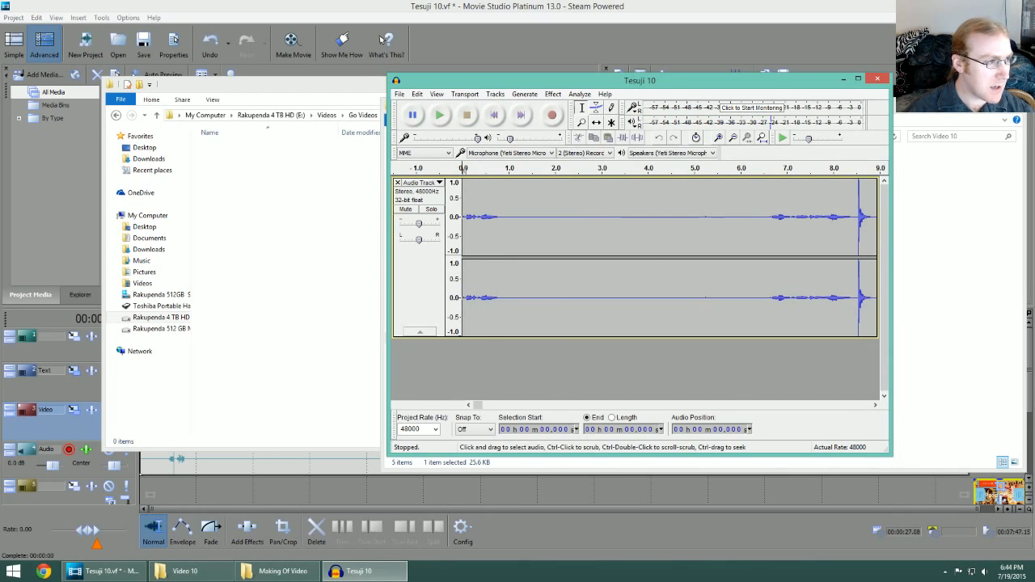
scroll(612, 344, "down", 4)
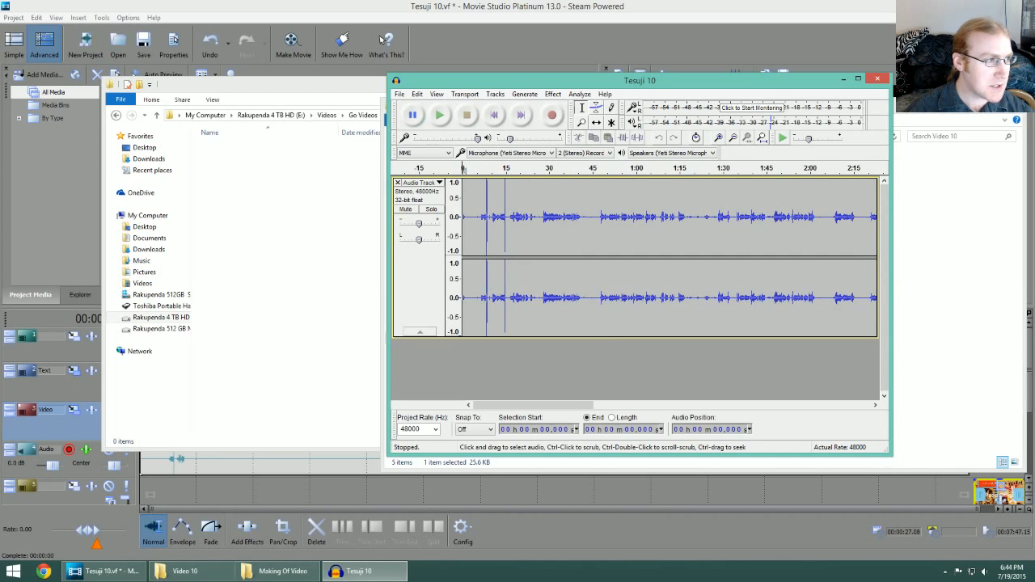
key("space")
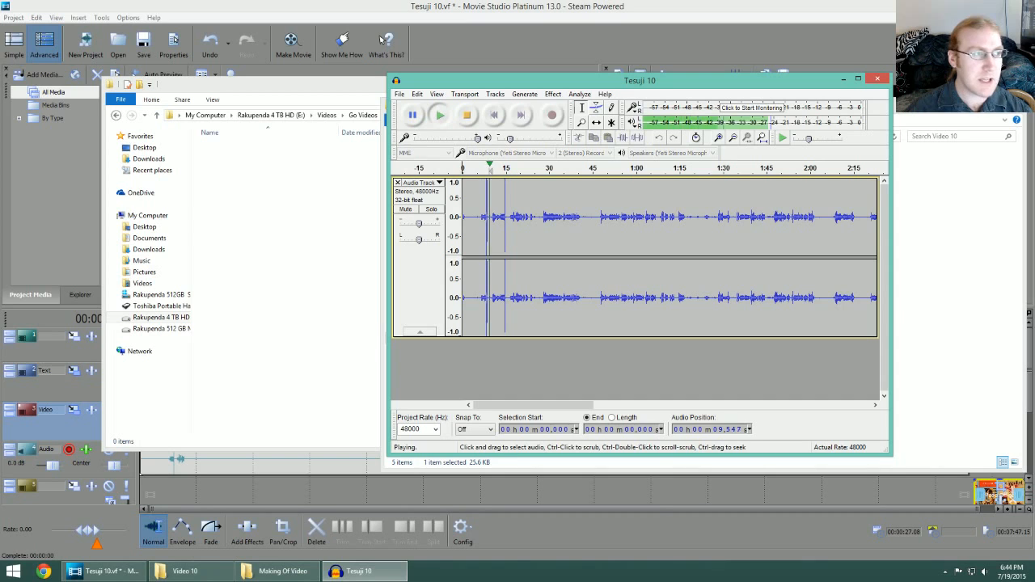
Step: Zoom in on the audio track and play the section around the sharp spike just before 15 seconds
key("ctrl+1")
key("ctrl+1")
key("ctrl+1")
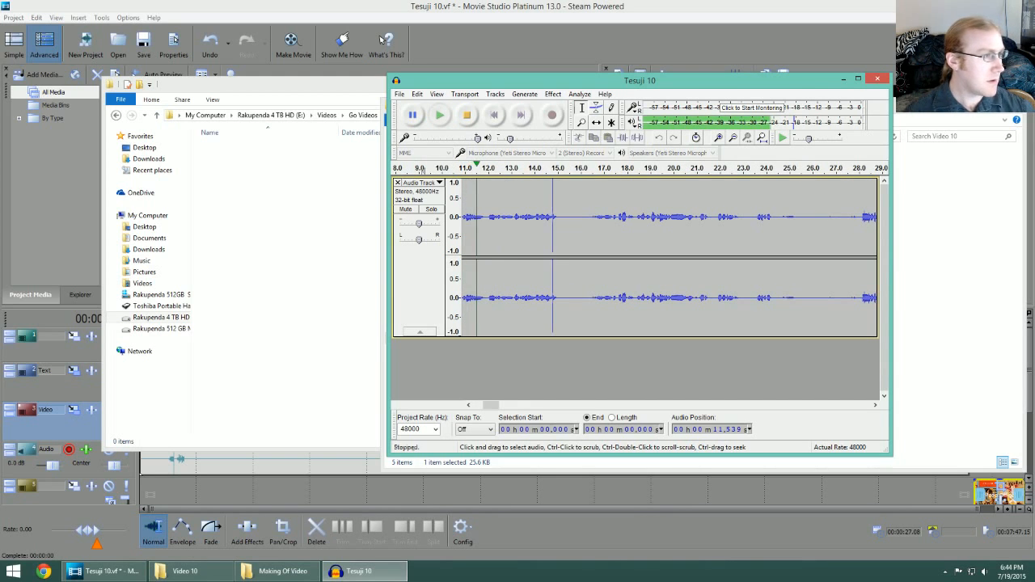
key("space")
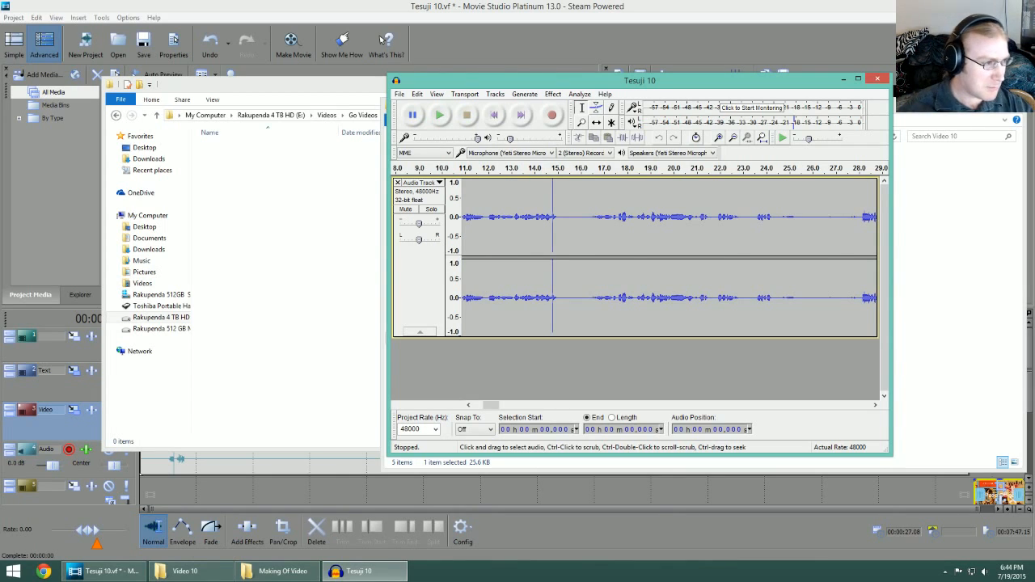
scroll(558, 271, "down", 1)
left_click(553, 172)
left_click_drag(548, 169, 557, 173)
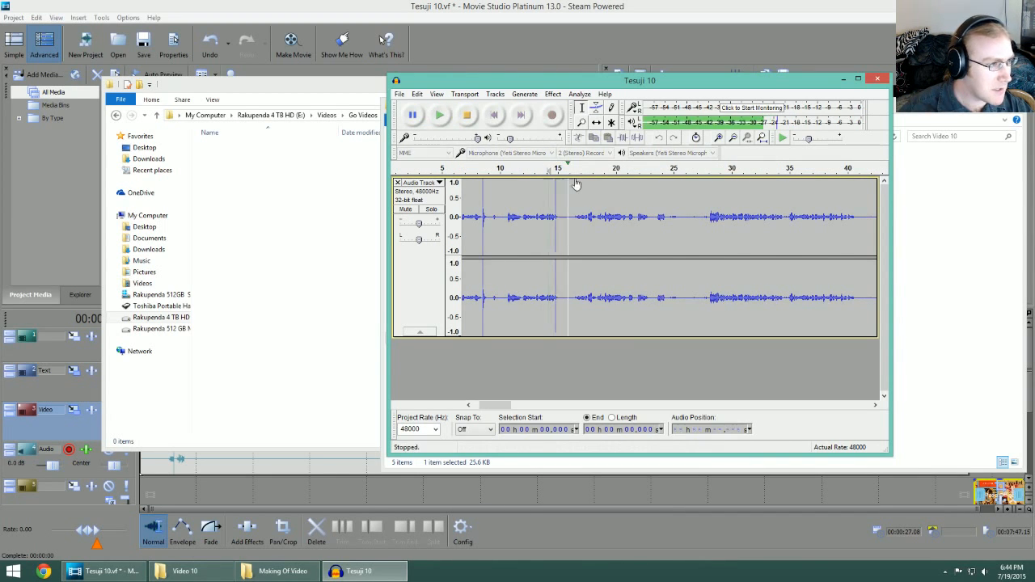
left_click(543, 170)
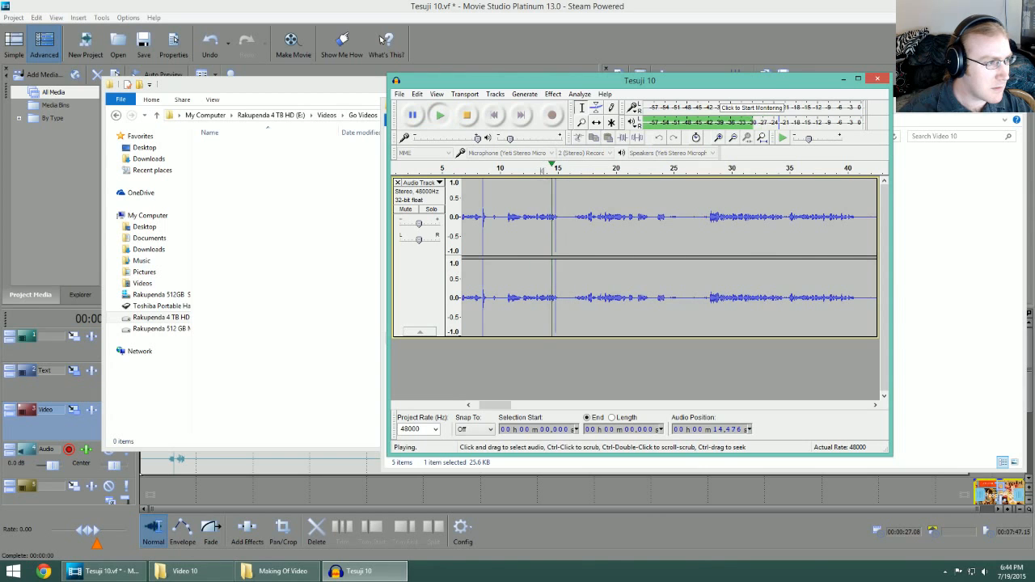
key("space")
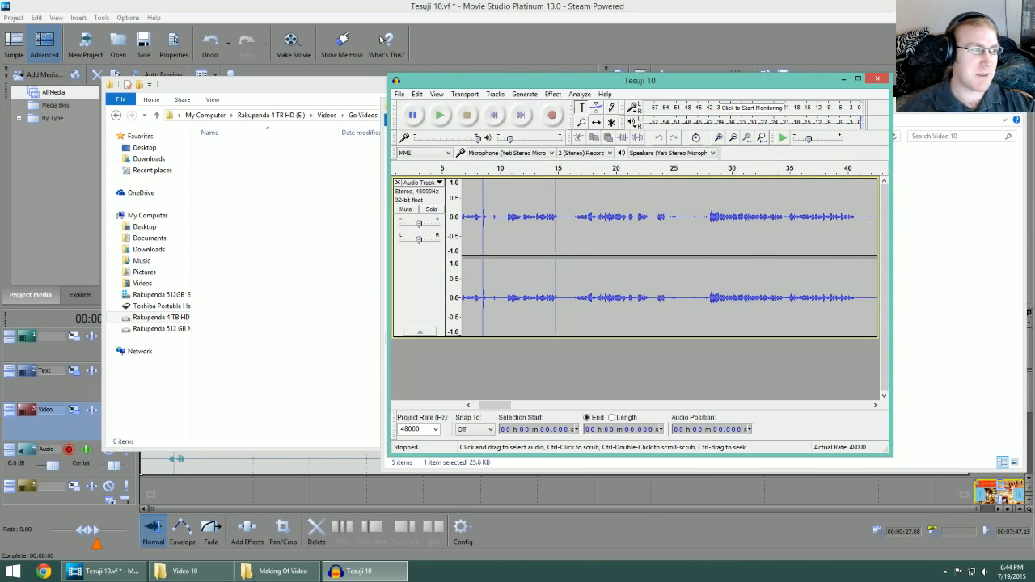
Step: Export the audio project as Tesuji 10 in WAV (Microsoft) signed 16-bit PCM format to the Video 10 folder
left_click_drag(507, 407, 482, 407)
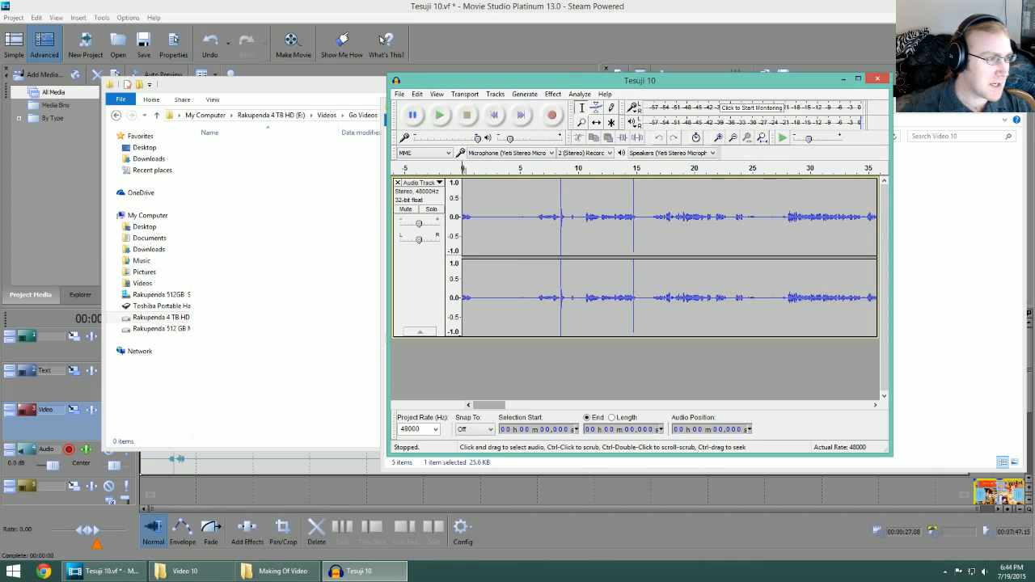
key("ctrl+shift+e")
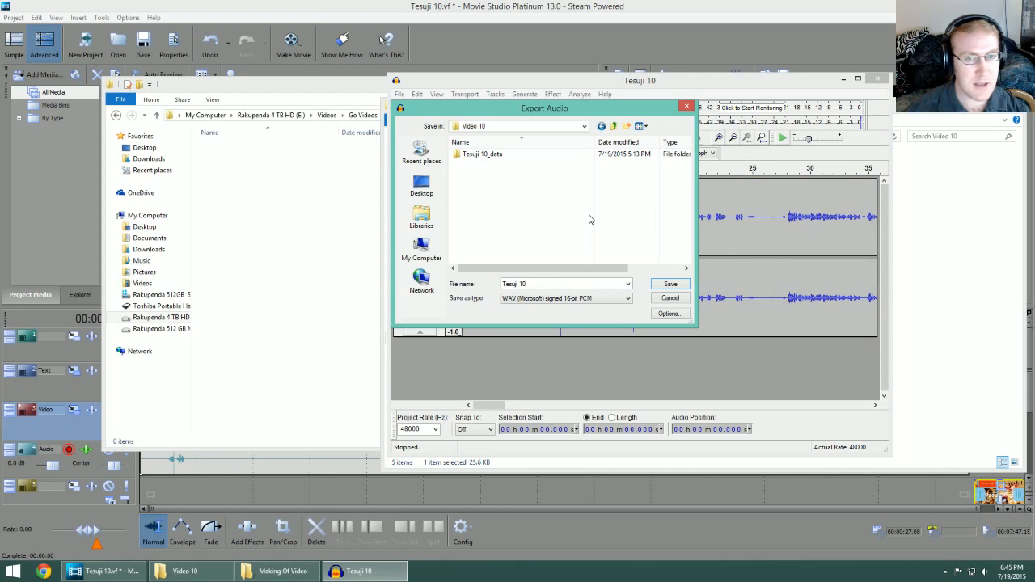
left_click(589, 299)
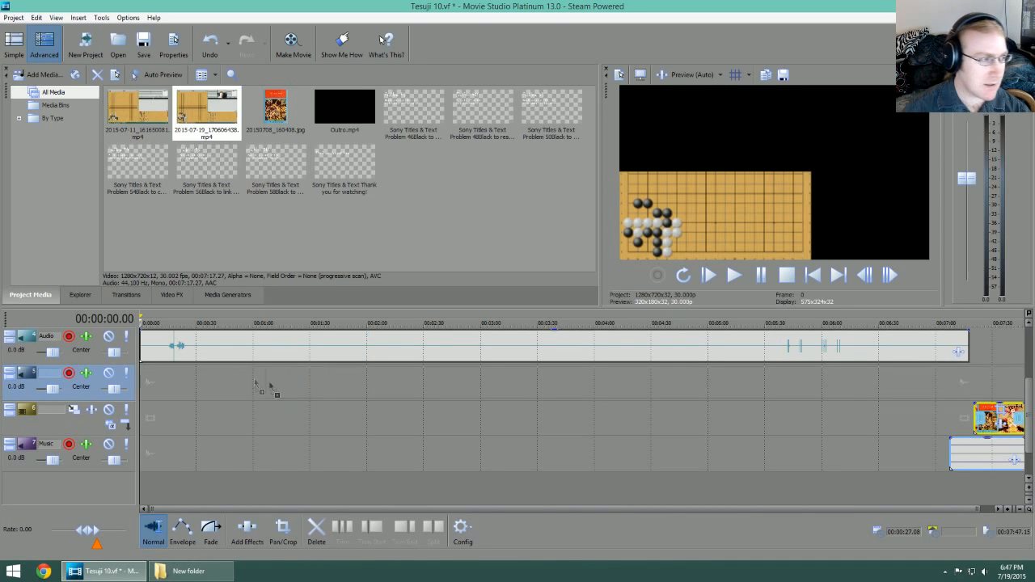
Step: Place Tesuji 10.wav on the empty track below the Audio track and shift it a few seconds later to sync with the recording's own sound
left_click_drag(144, 378, 146, 380)
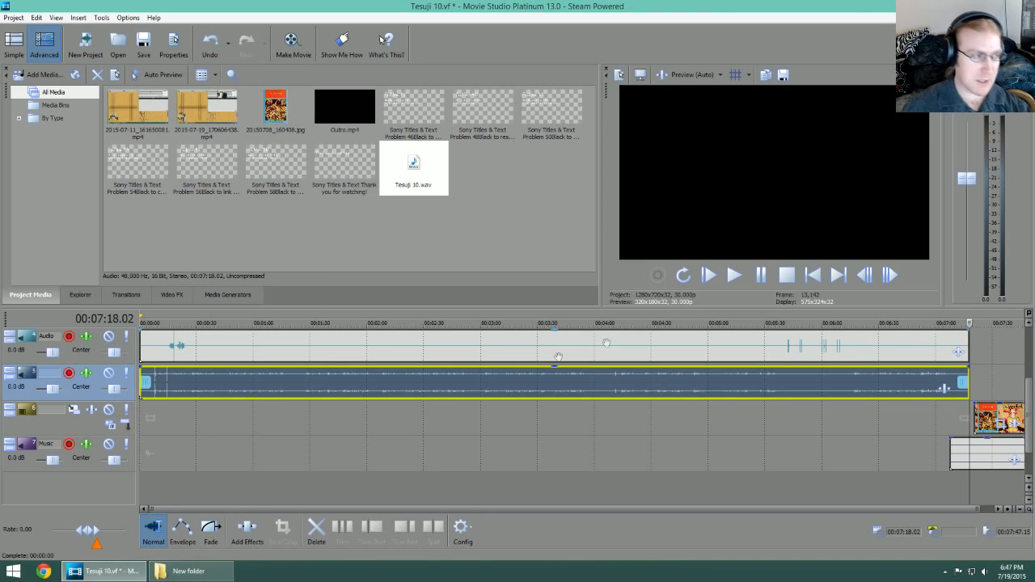
left_click_drag(168, 323, 166, 322)
scroll(227, 416, "up", 5)
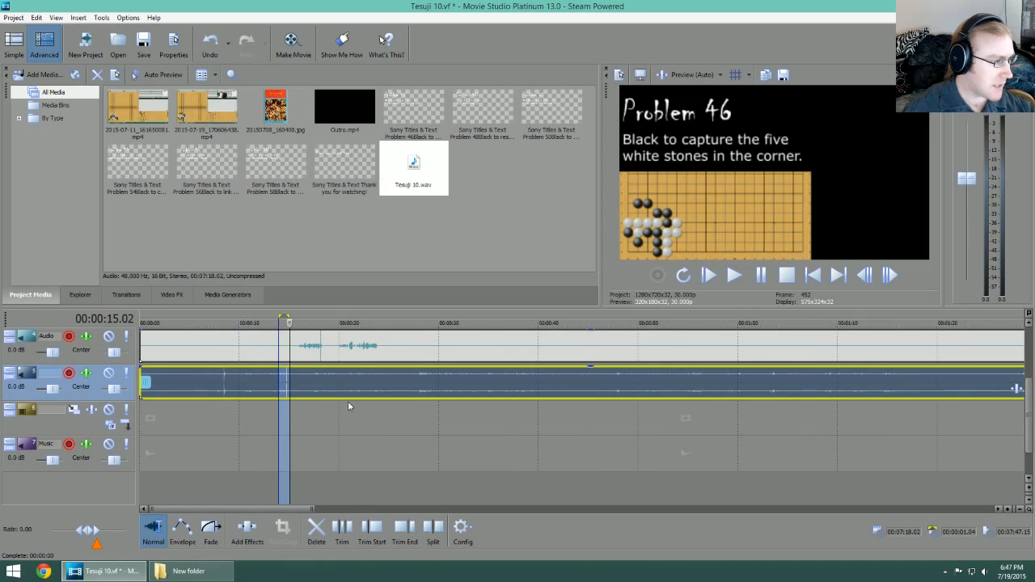
scroll(348, 406, "up", 3)
left_click_drag(492, 379, 562, 380)
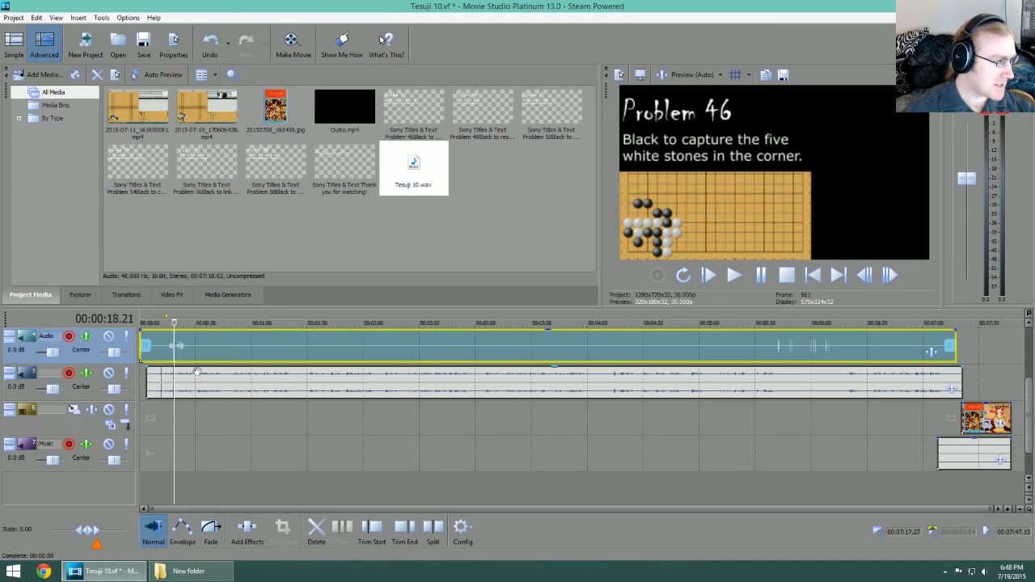
Step: Select the recording on the Video track together with the Tesuji 10.wav clip and group them
left_click(488, 431)
left_click_drag(1028, 399, 1029, 365)
left_click(761, 392)
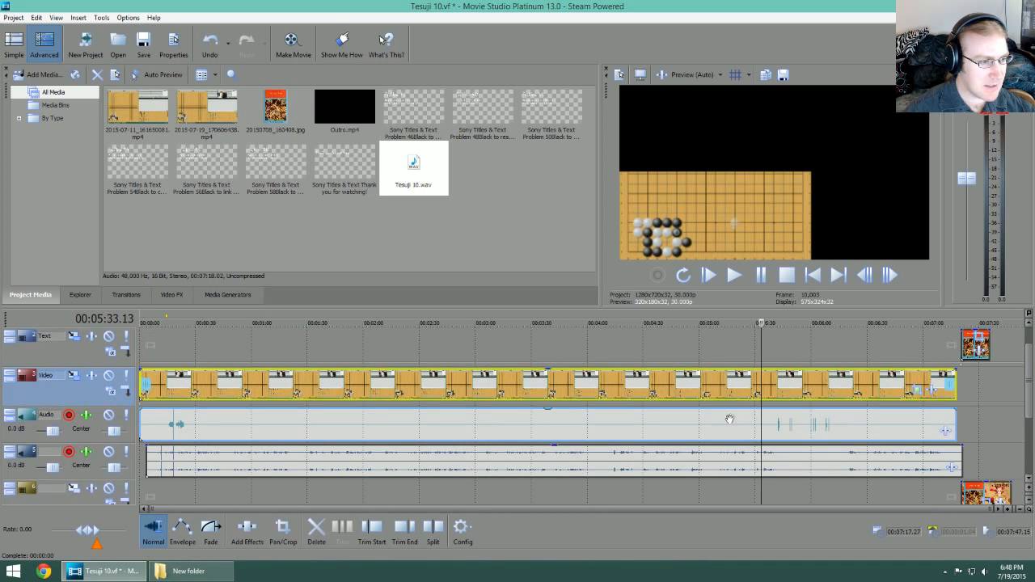
left_click(689, 458, "ctrl")
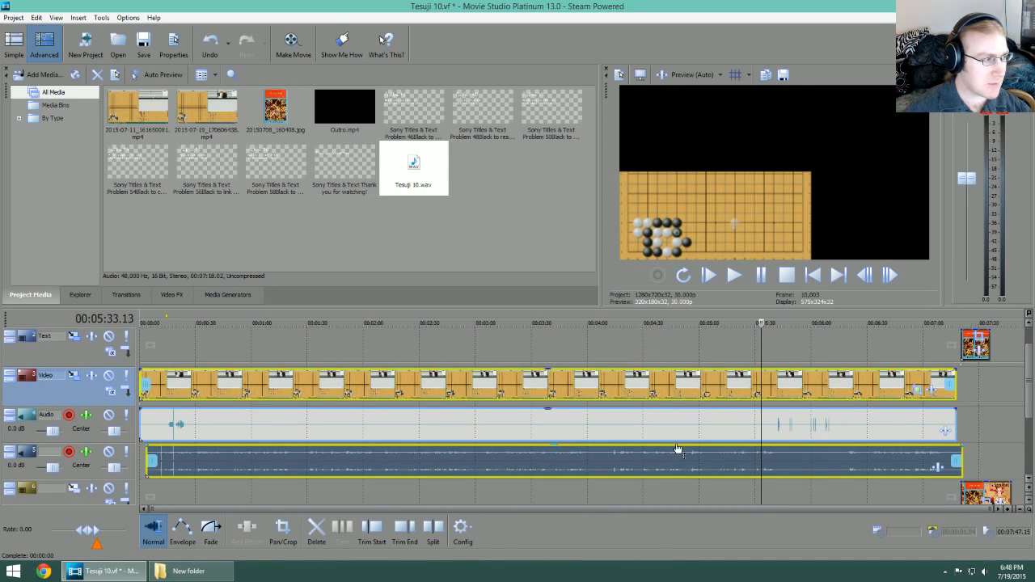
right_click(592, 452)
mouse_move(654, 370)
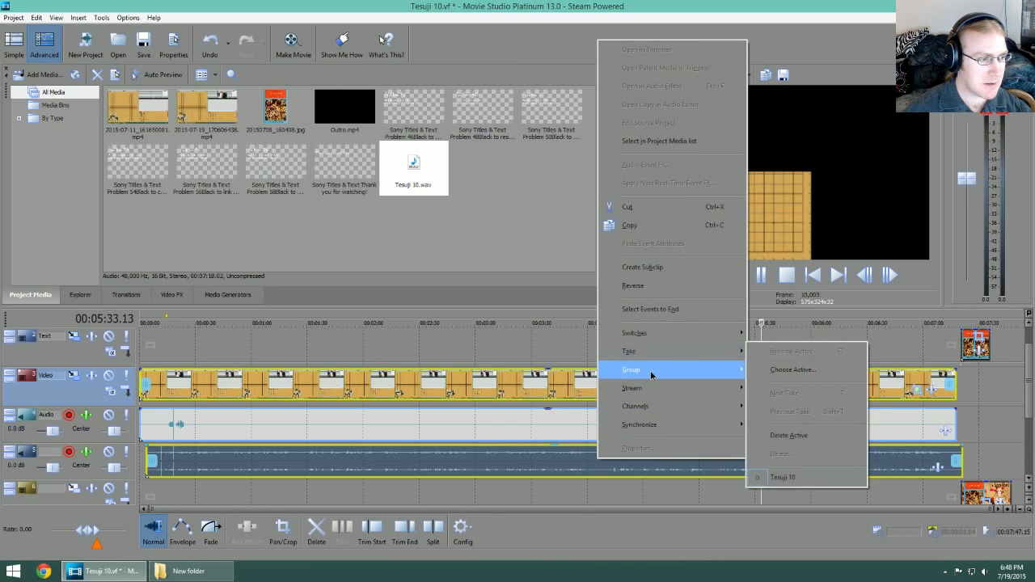
left_click(772, 372)
Step: Remove the recording's original sound clip on the Audio track from its group and delete it
left_click(384, 422)
right_click(416, 417)
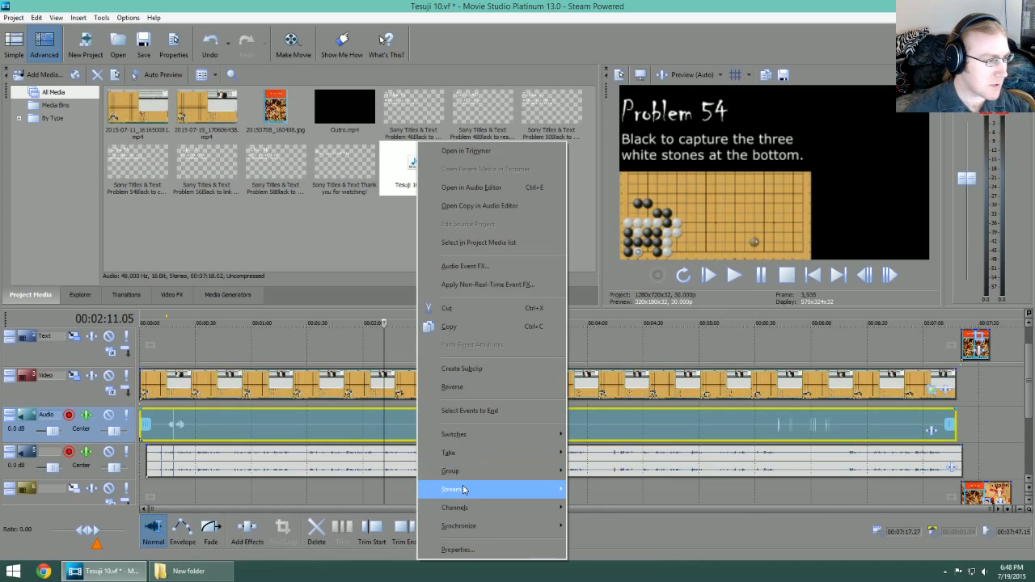
mouse_move(498, 476)
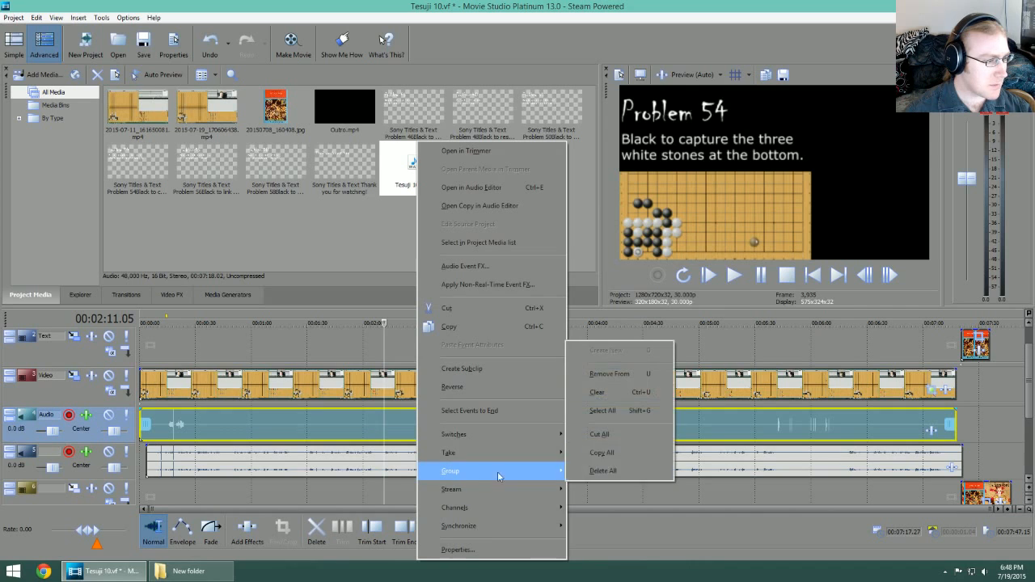
left_click(610, 374)
left_click(415, 418)
key("Delete")
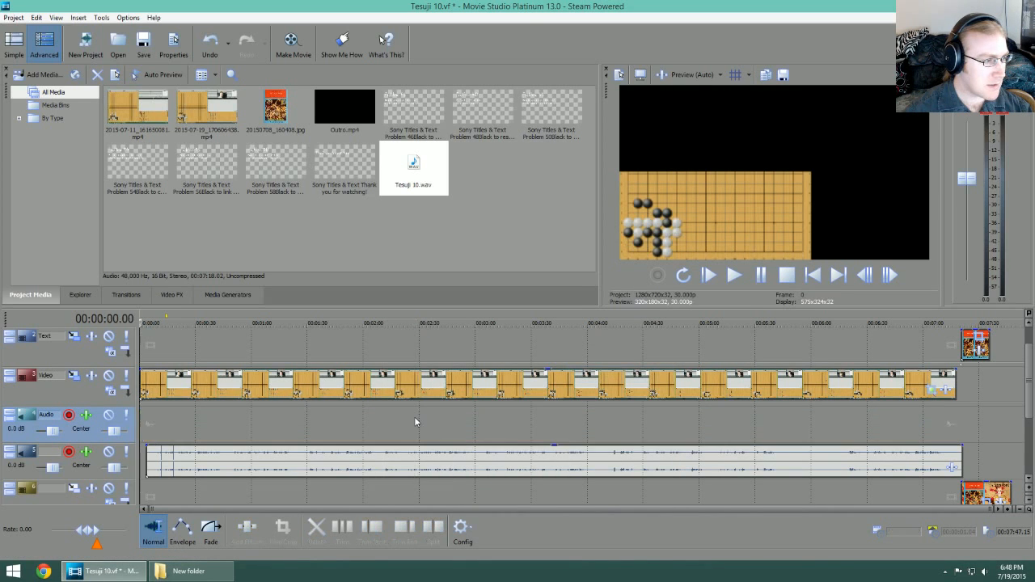
Step: Move the Tesuji 10.wav clip up to the Audio track and shift the title clips so the first starts at about 1:15
left_click(343, 462)
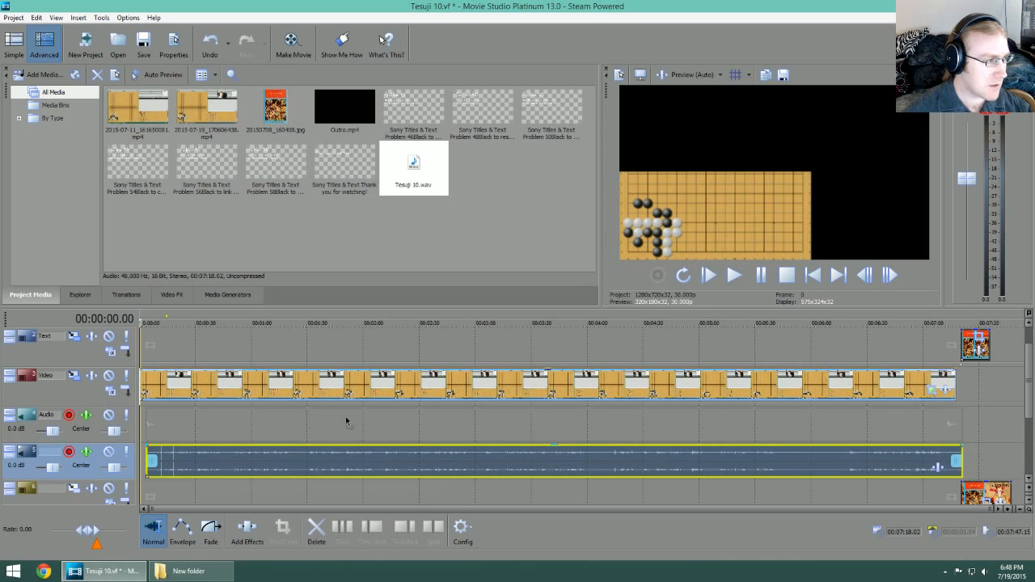
left_click_drag(342, 417, 340, 415)
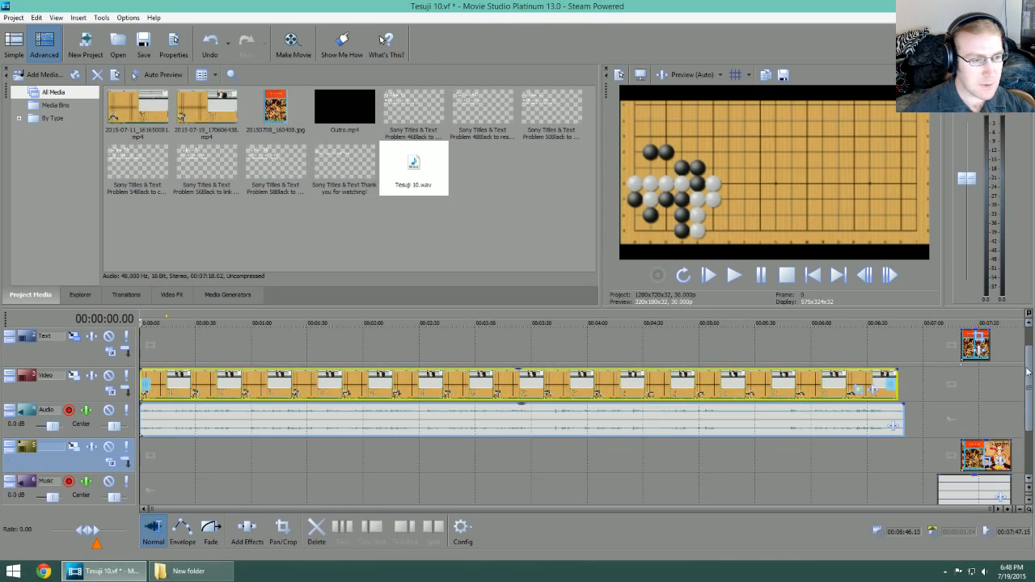
left_click_drag(1028, 384, 1029, 364)
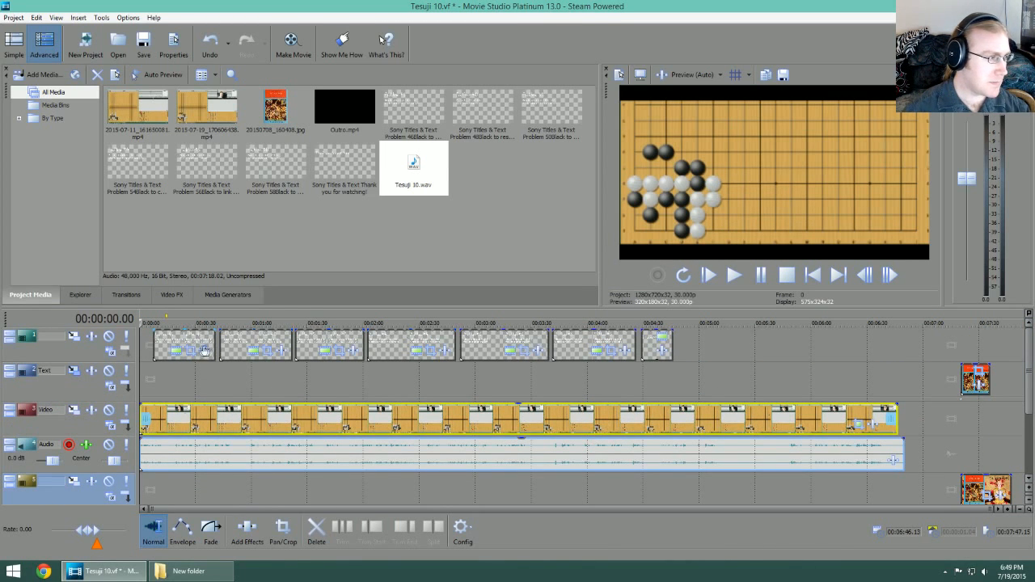
left_click_drag(178, 344, 275, 404)
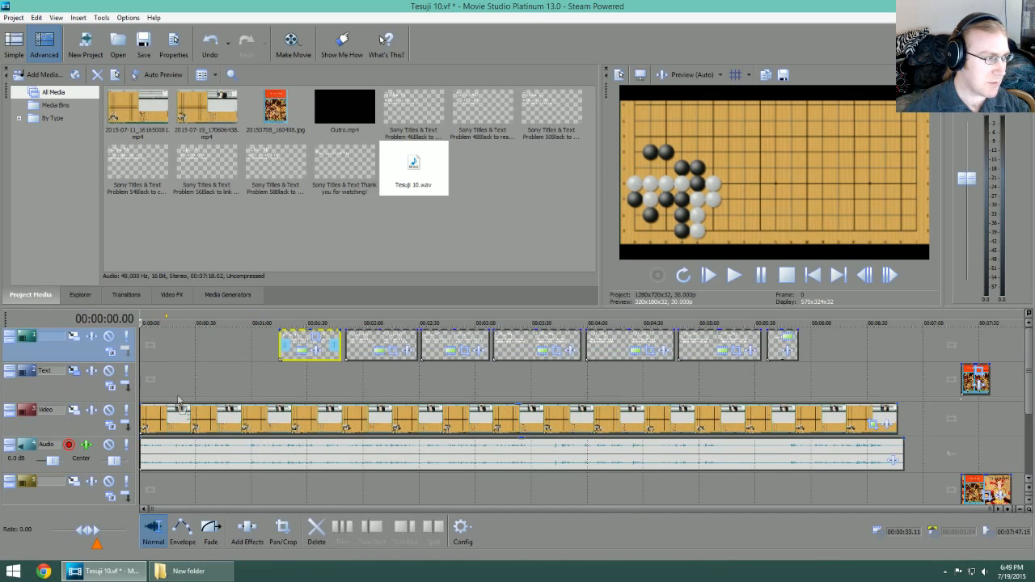
Step: With the playhead at the project start, reapply the Tesuji Board Track Motion preset to the Video track
left_click(169, 324)
left_click(139, 322)
left_click(74, 410)
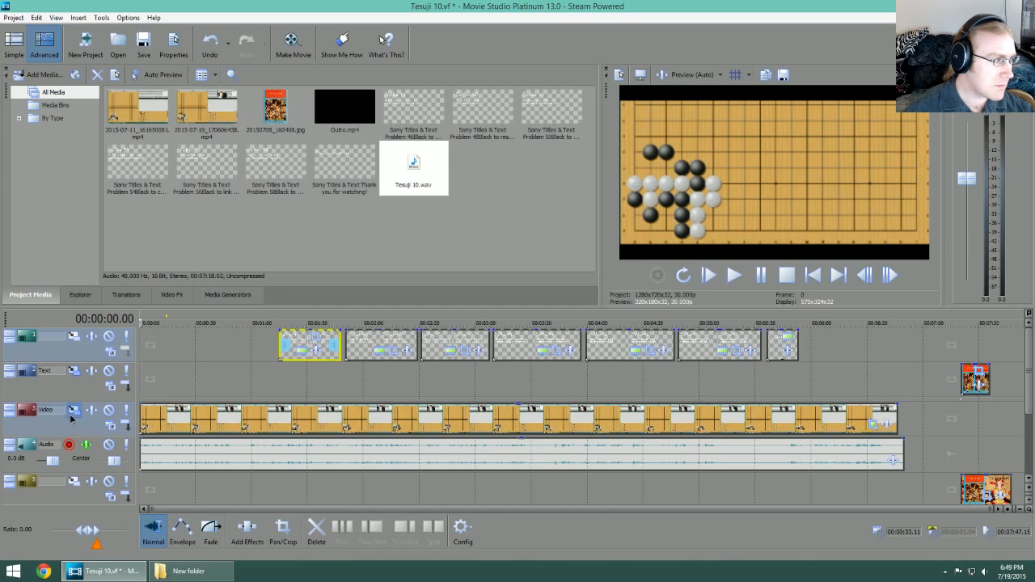
left_click(830, 143)
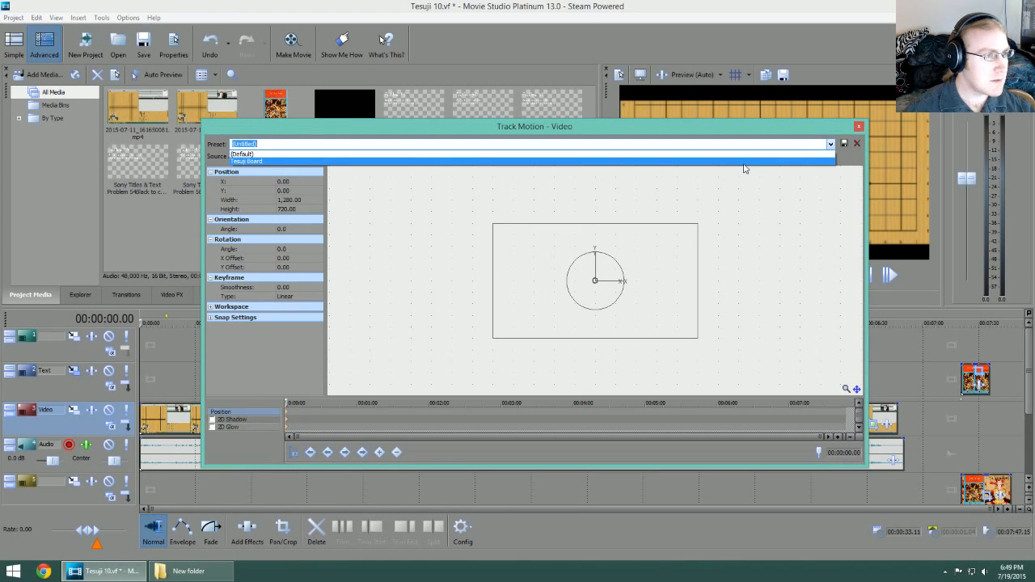
left_click(744, 167)
left_click(858, 126)
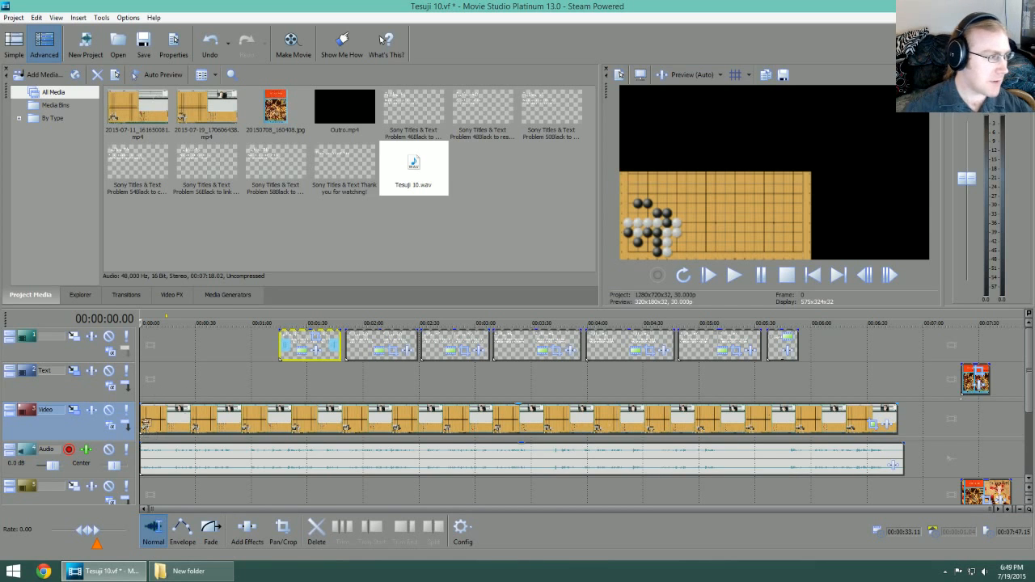
Step: Move the title clips earlier so the first one starts at 00:00:06.00
scroll(191, 396, "up", 4)
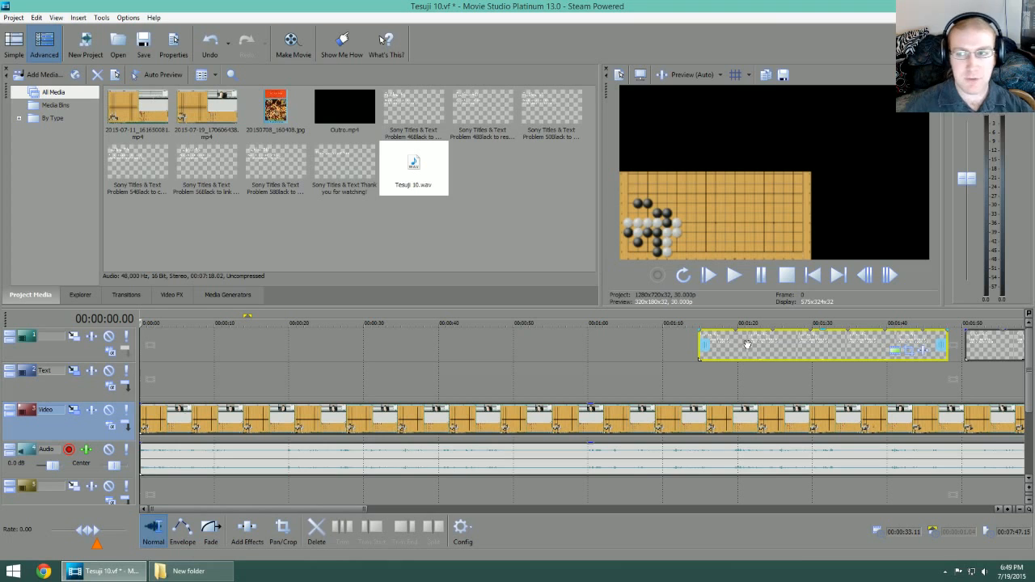
scroll(550, 381, "up", 1)
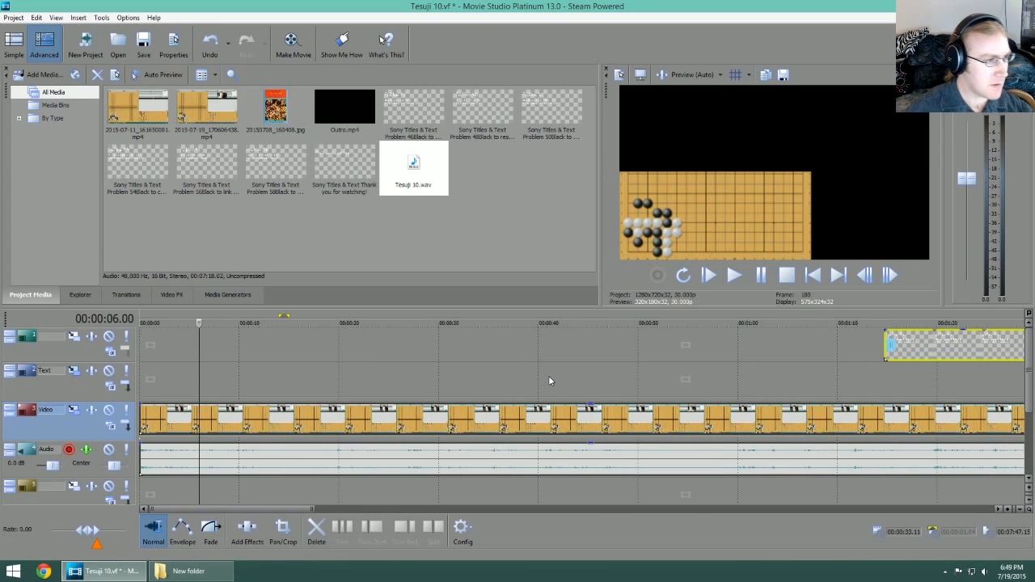
left_click_drag(947, 339, 260, 359)
Step: Open the first title's generated media for editing and change its heading to "Problem 118"
right_click(267, 358)
left_click(333, 253)
scroll(385, 315, "up", 2)
double_click(391, 281)
type("118")
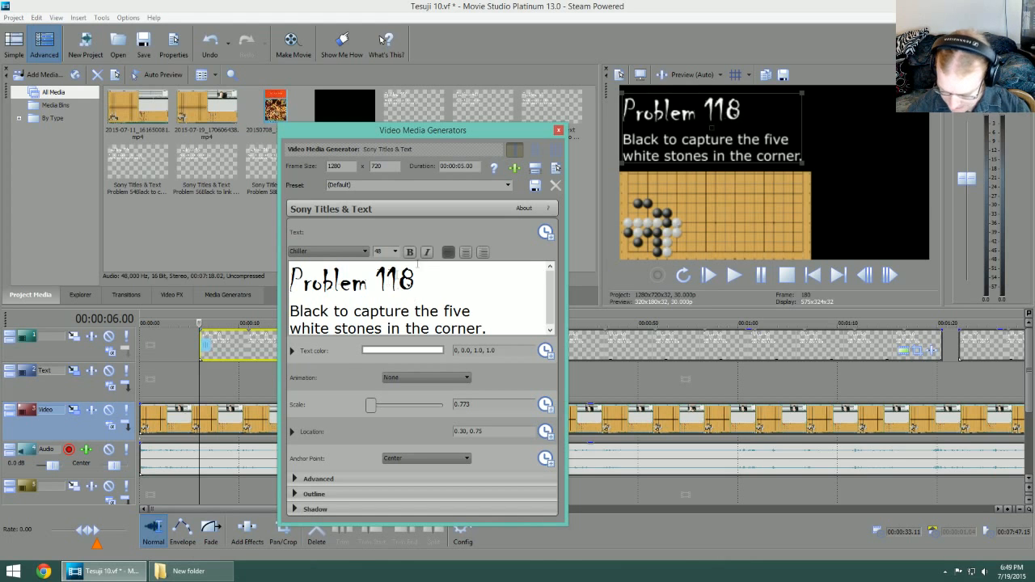
Step: Change the first title's description to "Black to capture five white stones." on two lines and reposition the title at location 0.23, 0.76
left_click_drag(497, 328, 415, 273)
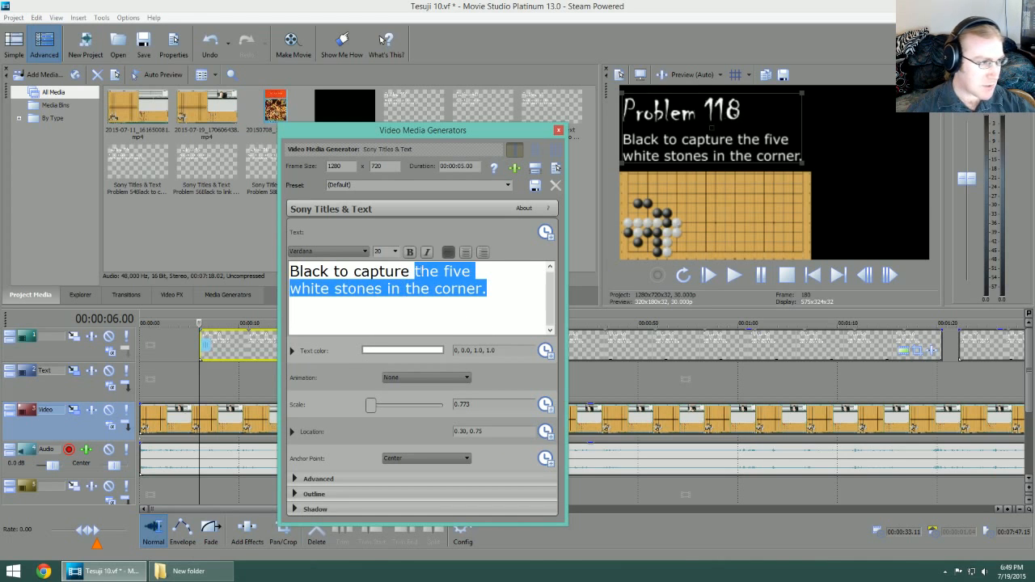
type("five")
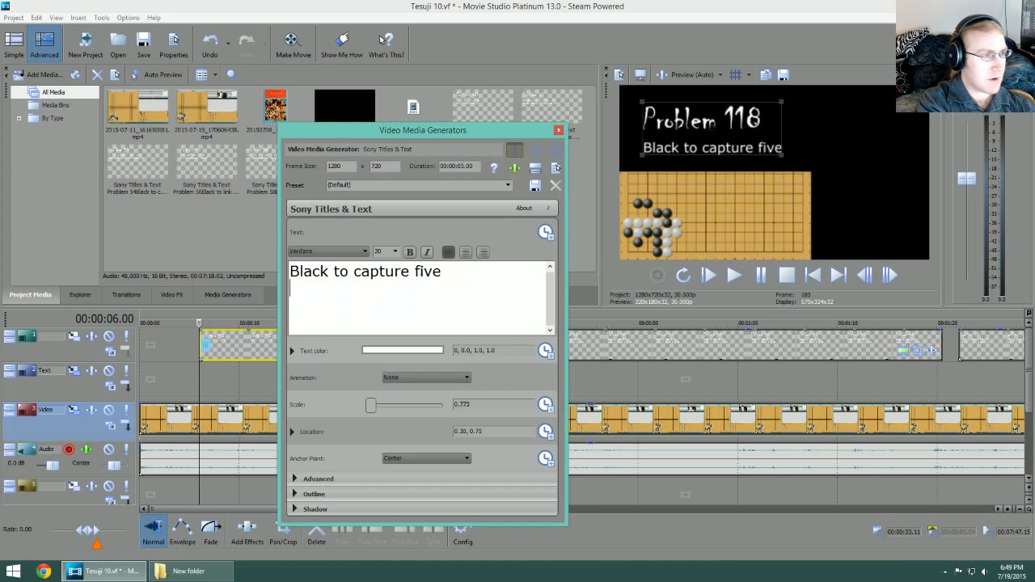
key("Return")
type("white stones")
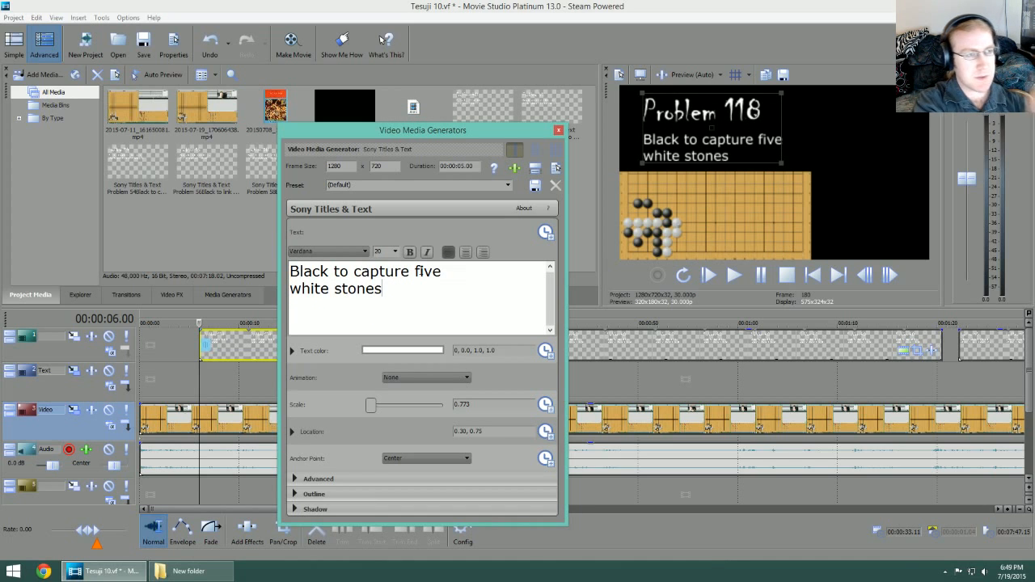
type(".")
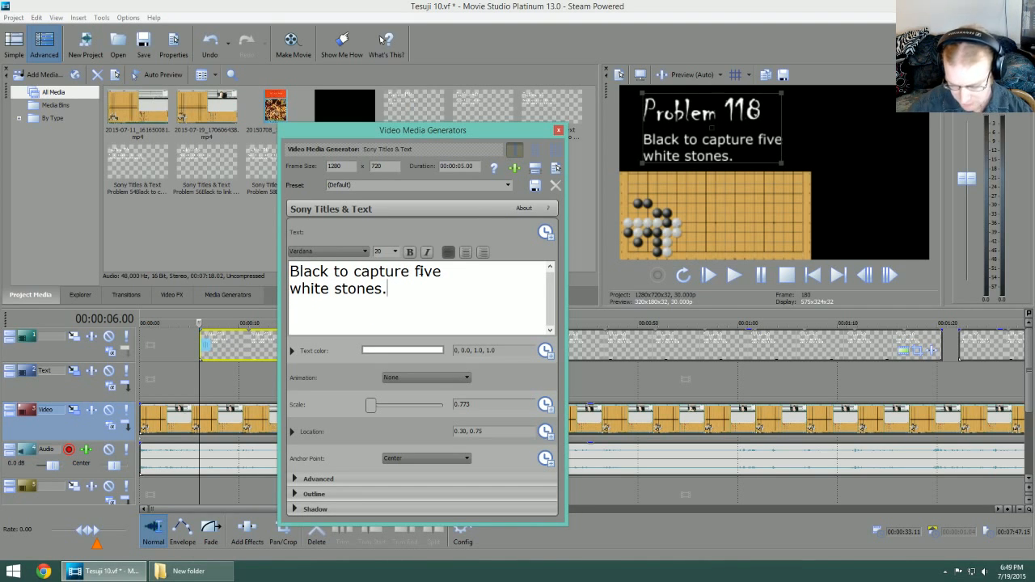
left_click_drag(686, 134, 663, 133)
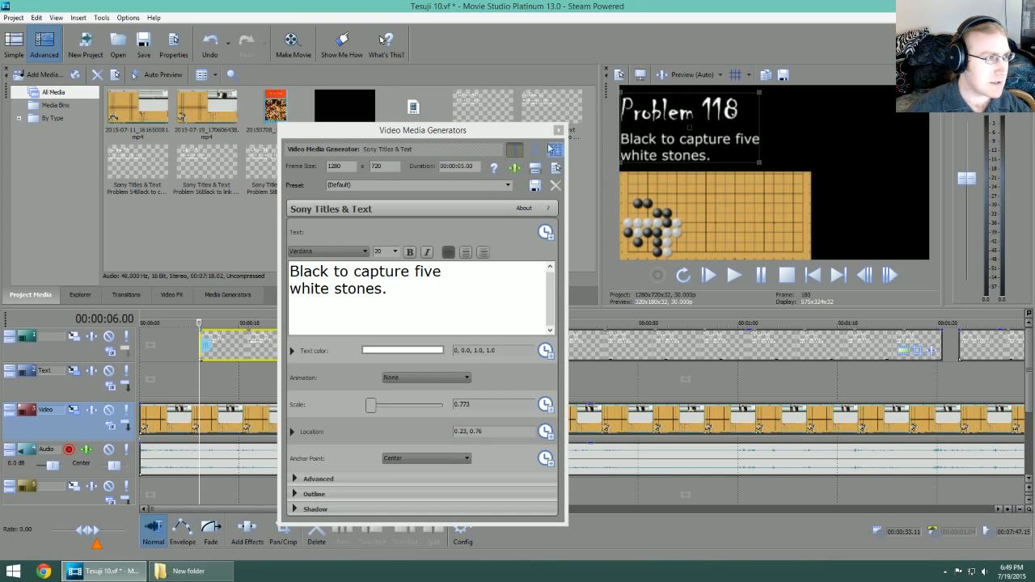
left_click(558, 130)
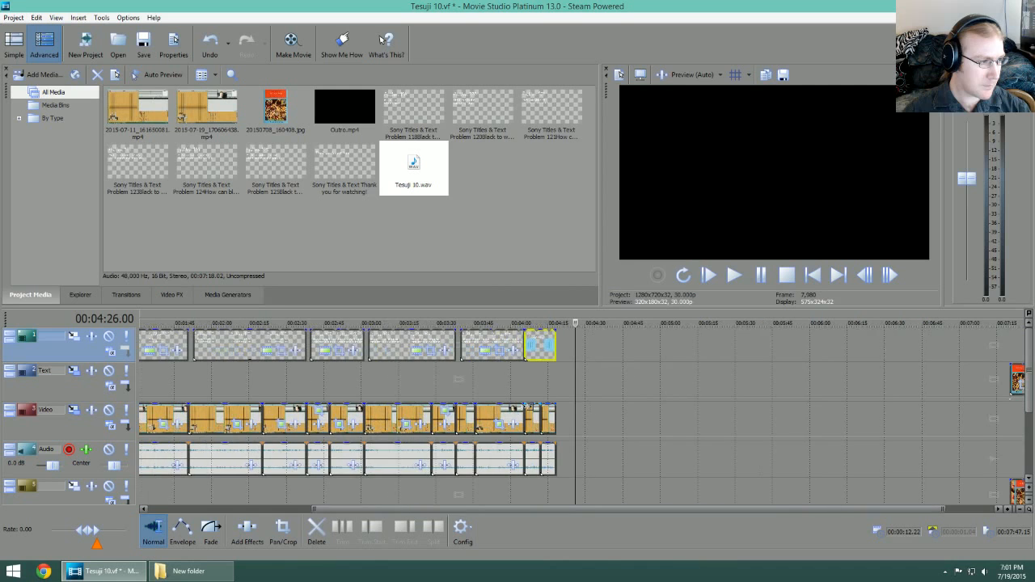
Step: Move the book cover clip on the Text track back and make it span from the project start to the end of the trimmed video
scroll(754, 346, "down", 3)
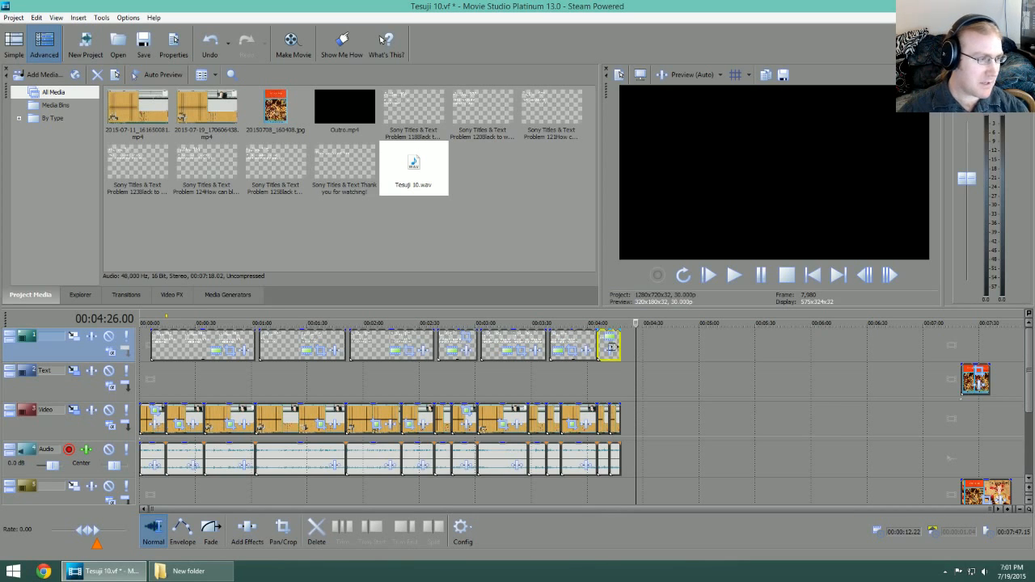
left_click(620, 323)
left_click(609, 323)
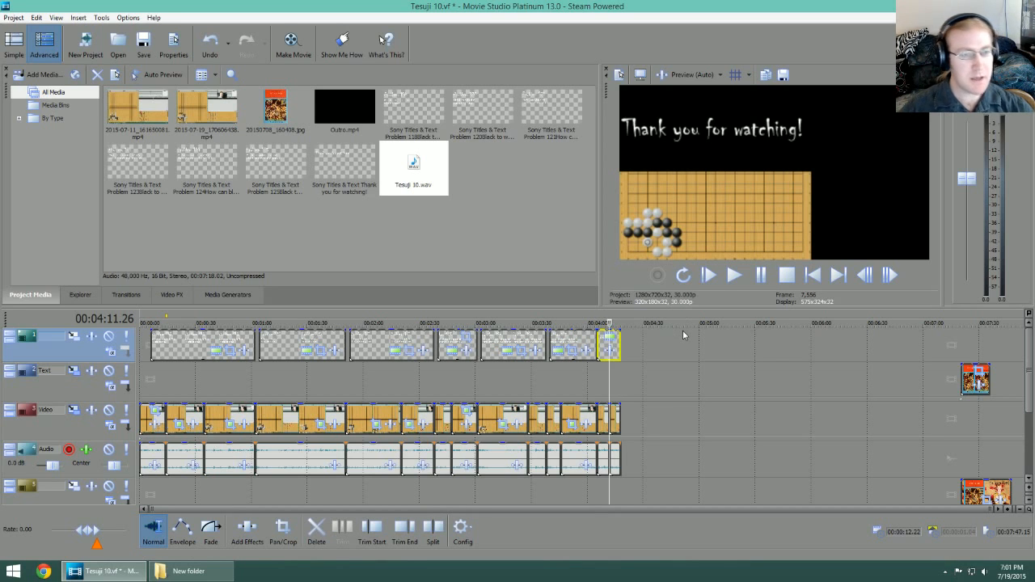
left_click_drag(975, 379, 619, 380)
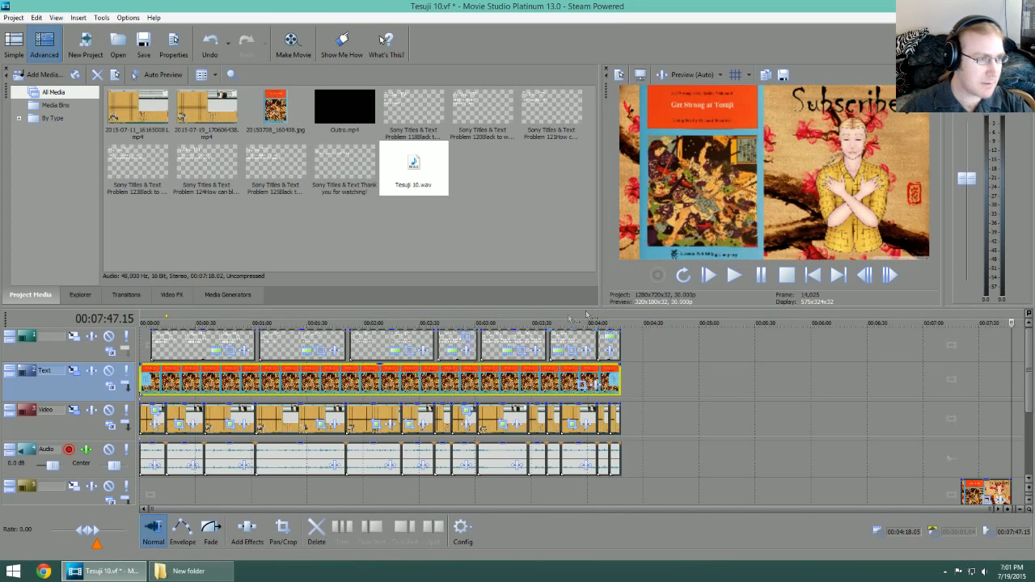
Step: Move the outro clip with its music back along the timeline so the outro starts where the trimmed video ends
left_click(492, 320)
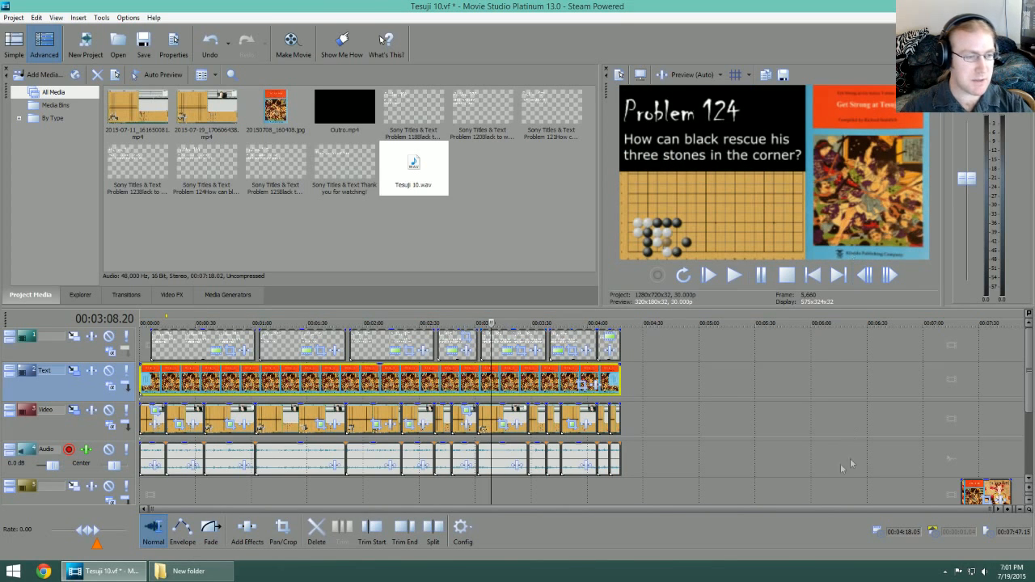
left_click(1018, 369)
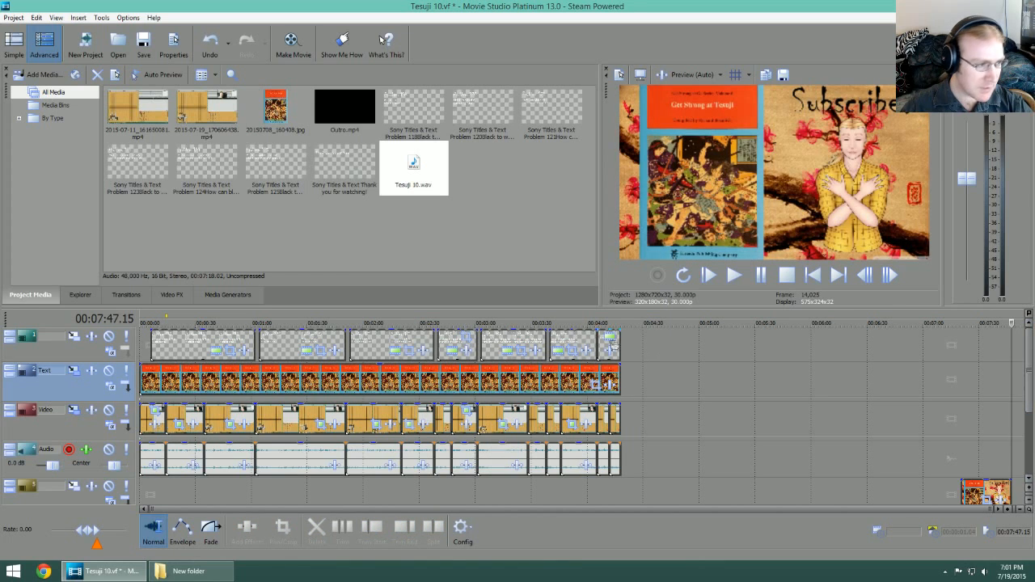
left_click(598, 323)
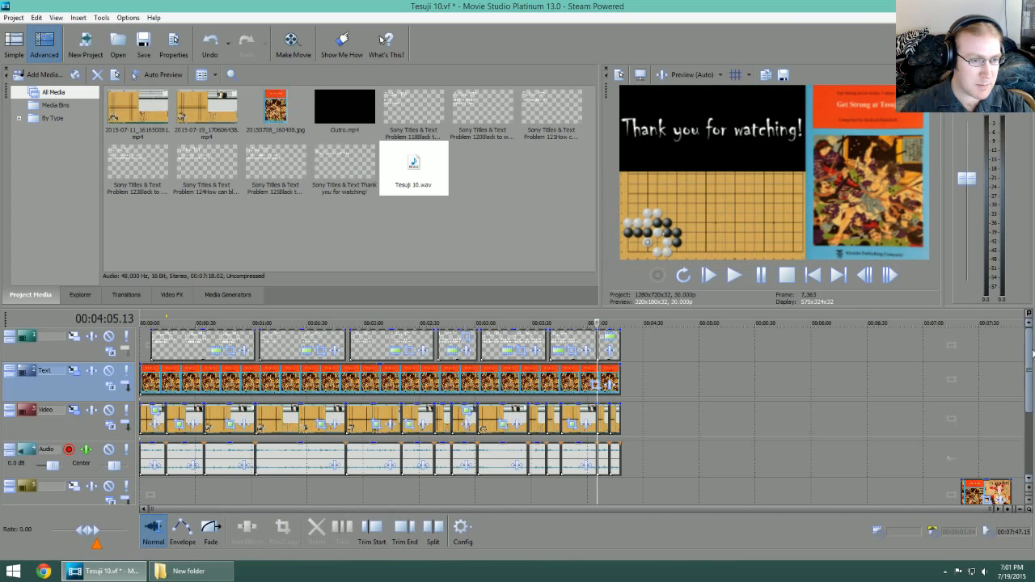
scroll(1022, 402, "down", 2)
left_click_drag(985, 420, 669, 420)
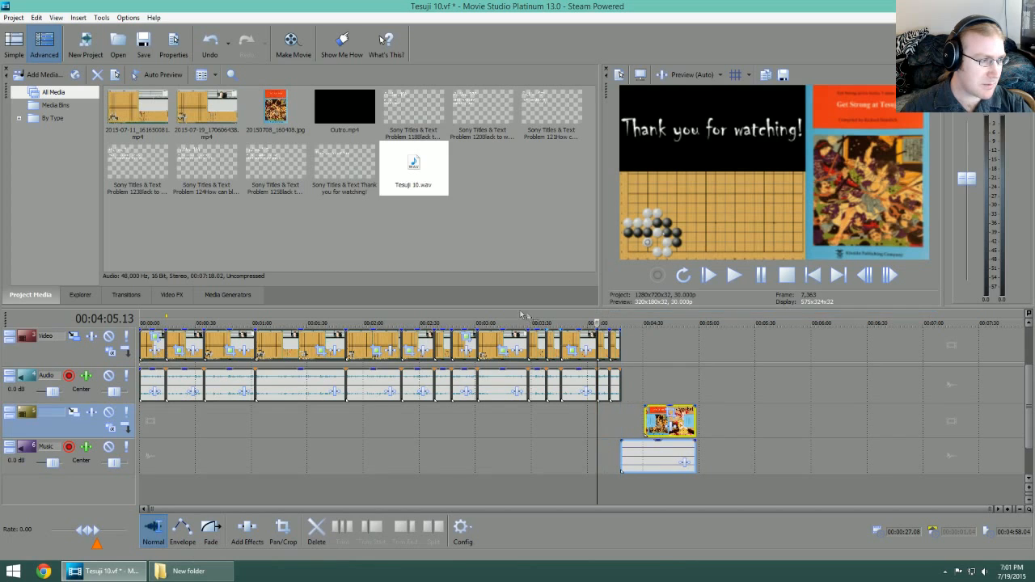
left_click(452, 323)
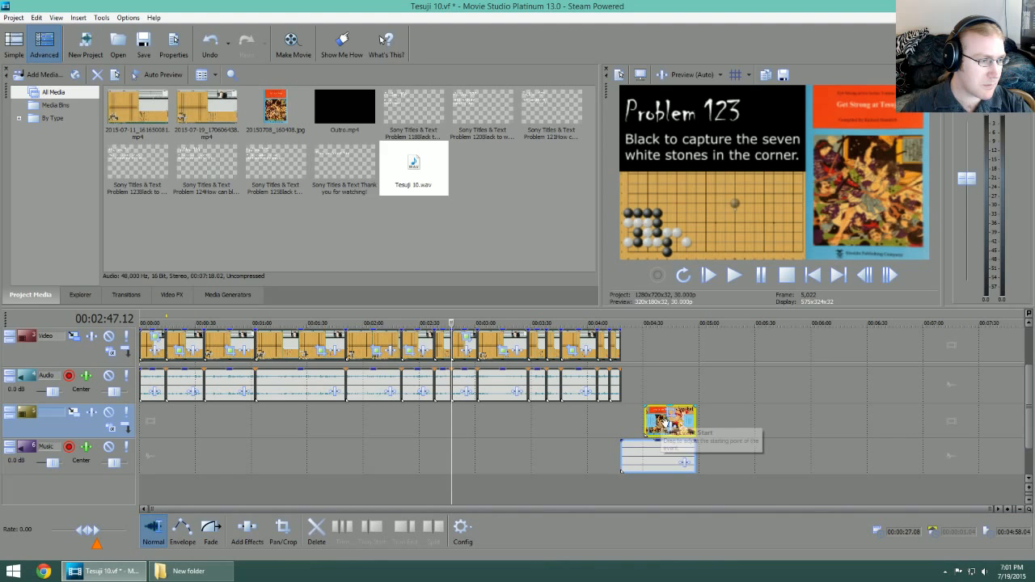
left_click_drag(667, 425, 644, 426)
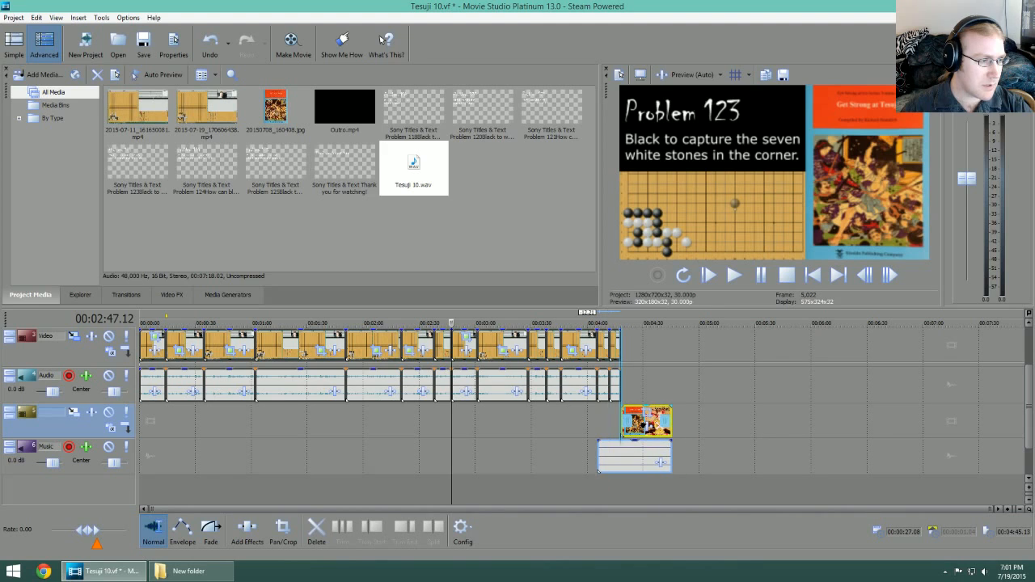
Step: Play the ending from 00:04:05.13 to check the closing title, the music start and the transition into the outro
left_click(598, 325)
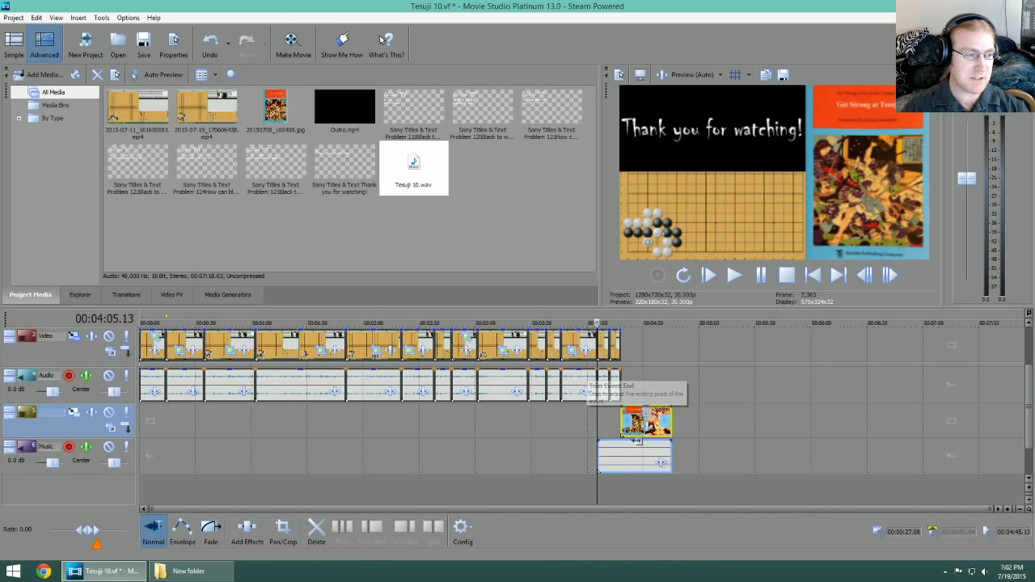
scroll(591, 417, "up", 5)
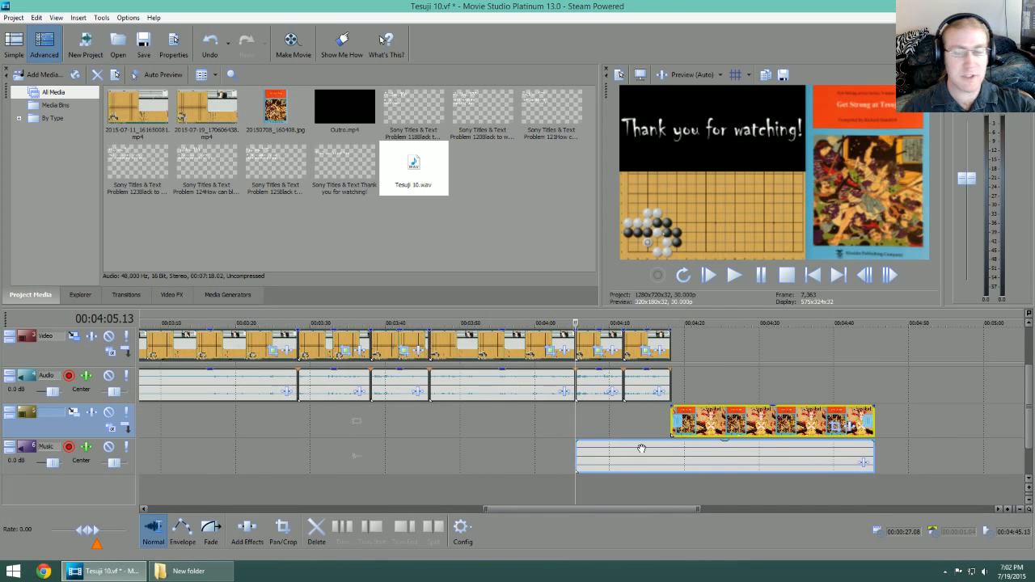
scroll(662, 404, "down", 5)
key("space")
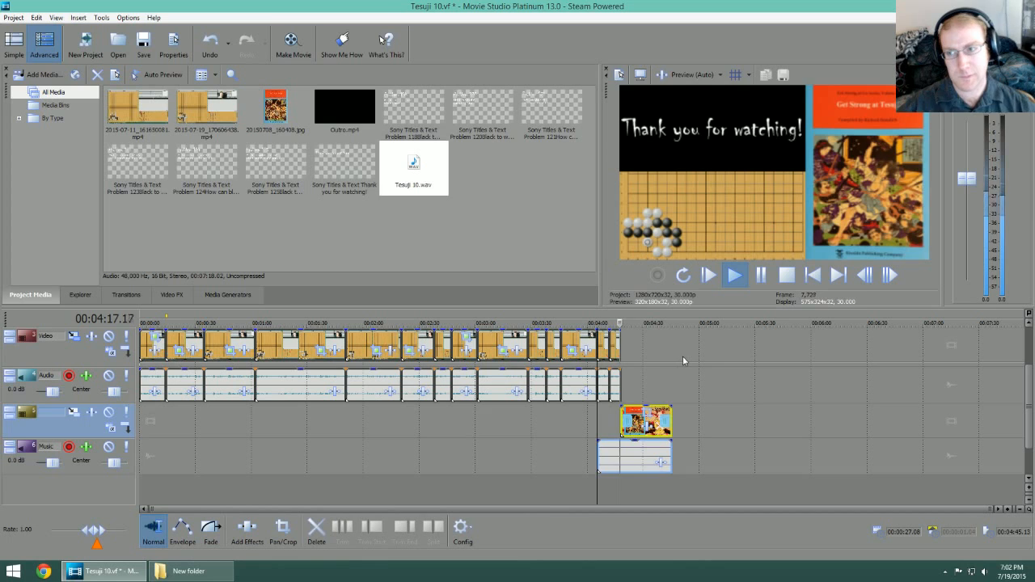
key("Return")
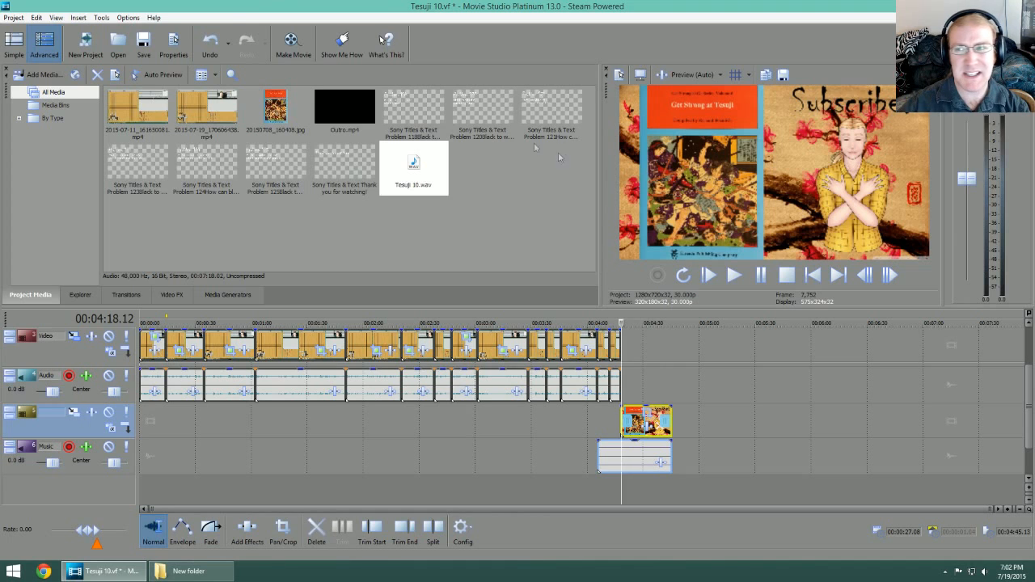
Step: Start making the movie Tesuji 10 on the hard drive and choose the Video 10 folder inside Week 2 as destination
left_click(292, 42)
left_click(484, 324)
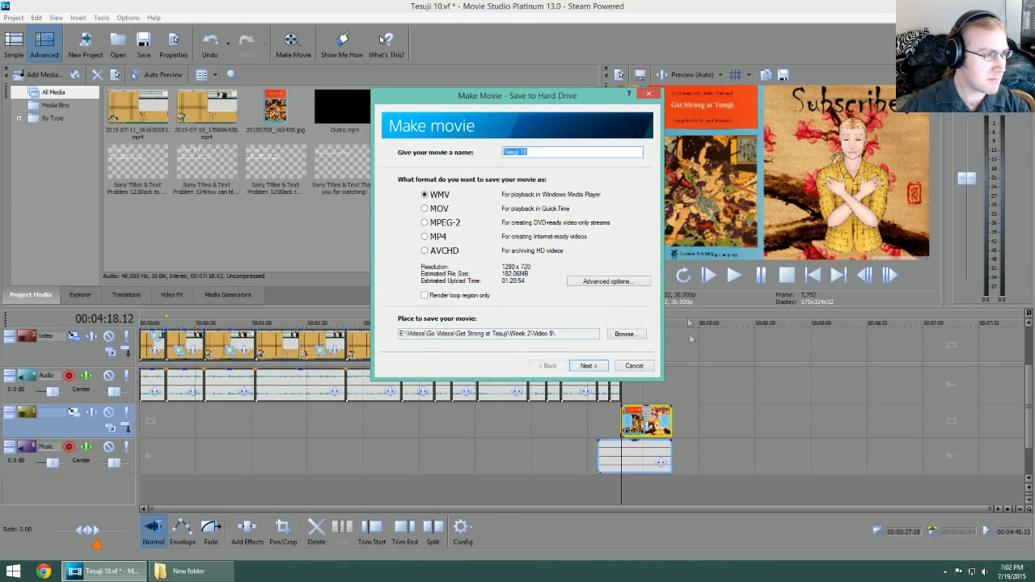
left_click(625, 335)
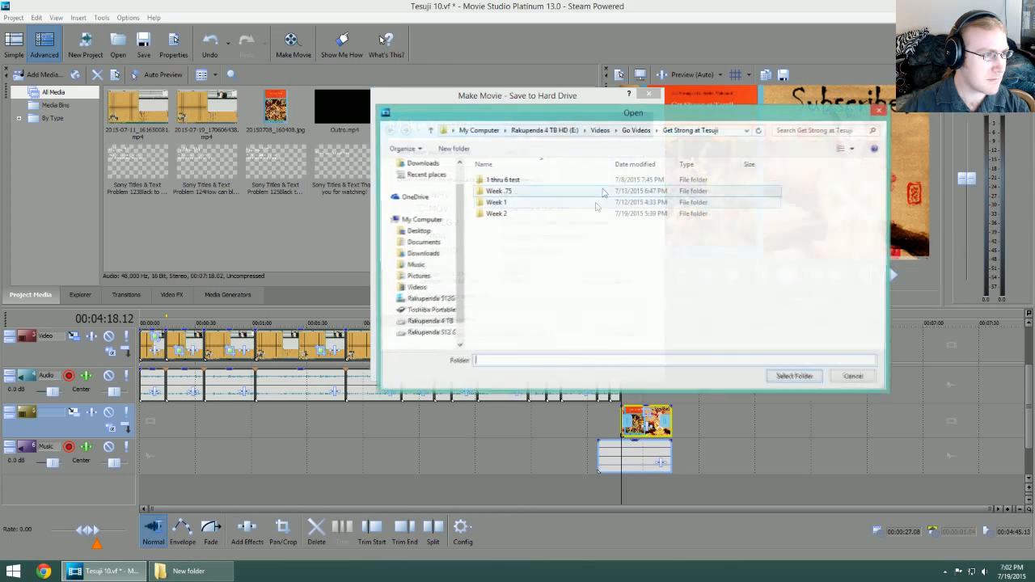
double_click(499, 202)
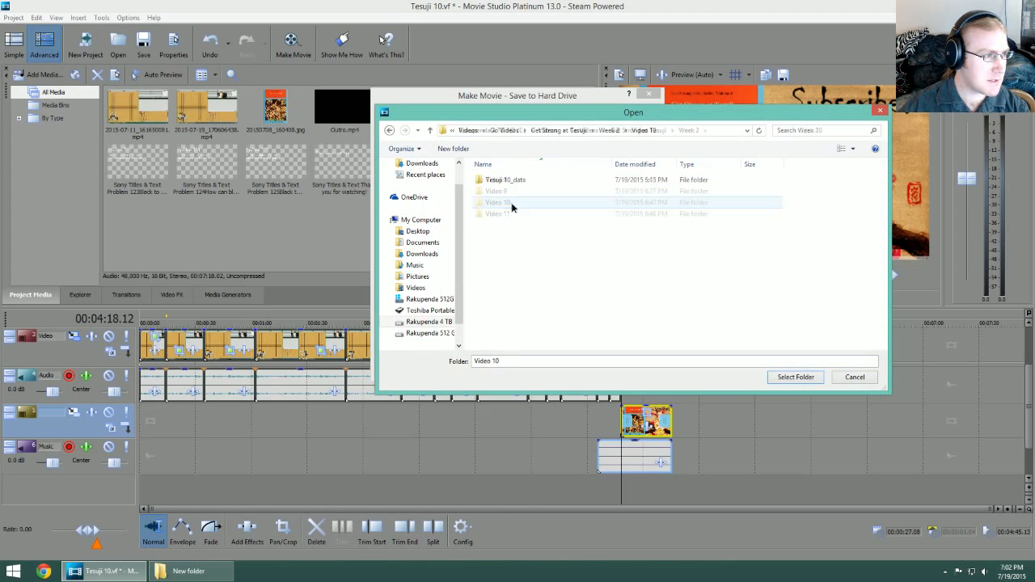
left_click(795, 378)
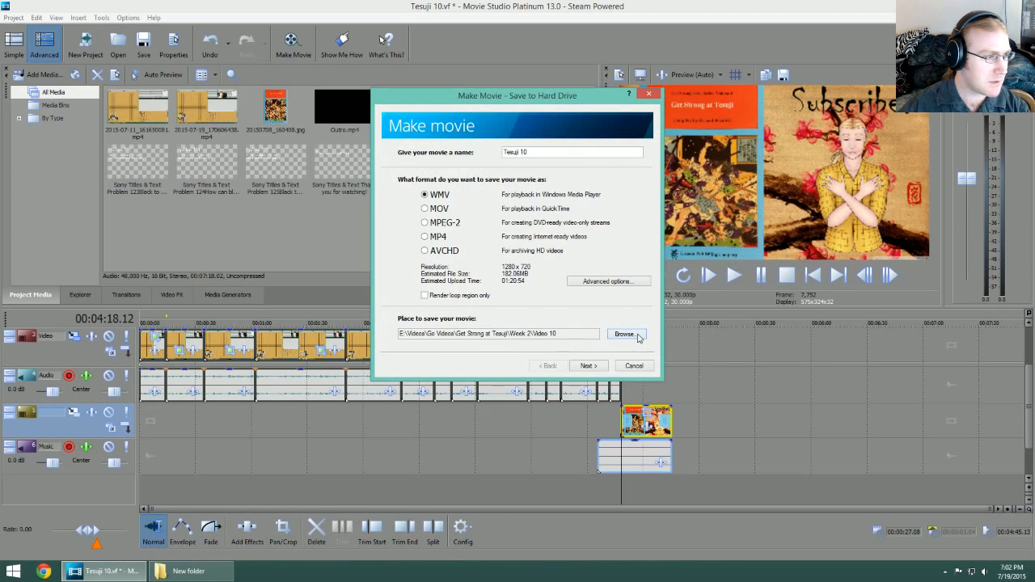
Step: Render Tesuji 10.mp4 into the Video 10 folder as Sony AVC/MVC with the Internet 1280x720-30p template
left_click(608, 282)
left_click(696, 344)
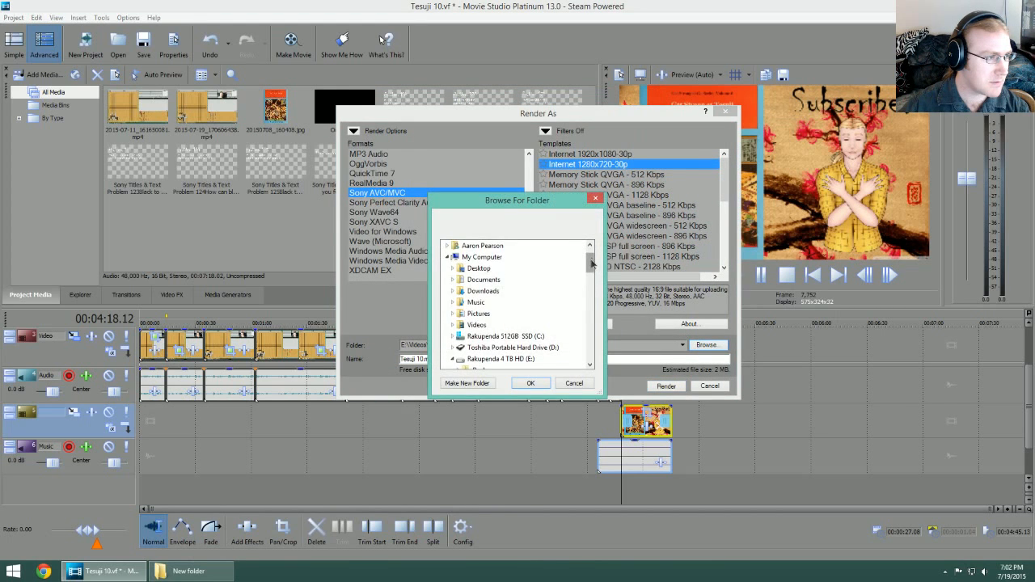
left_click(531, 383)
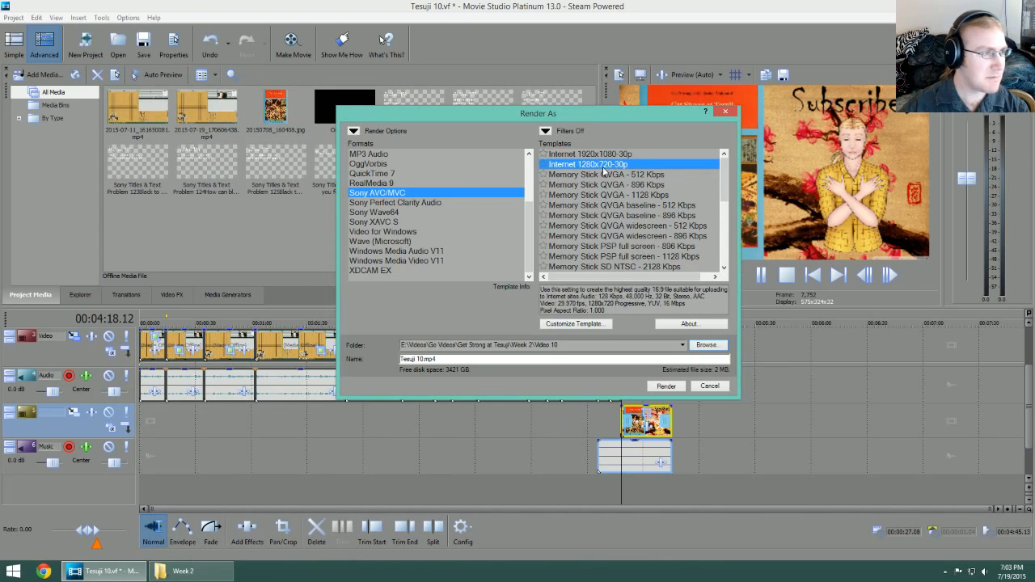
left_click(660, 387)
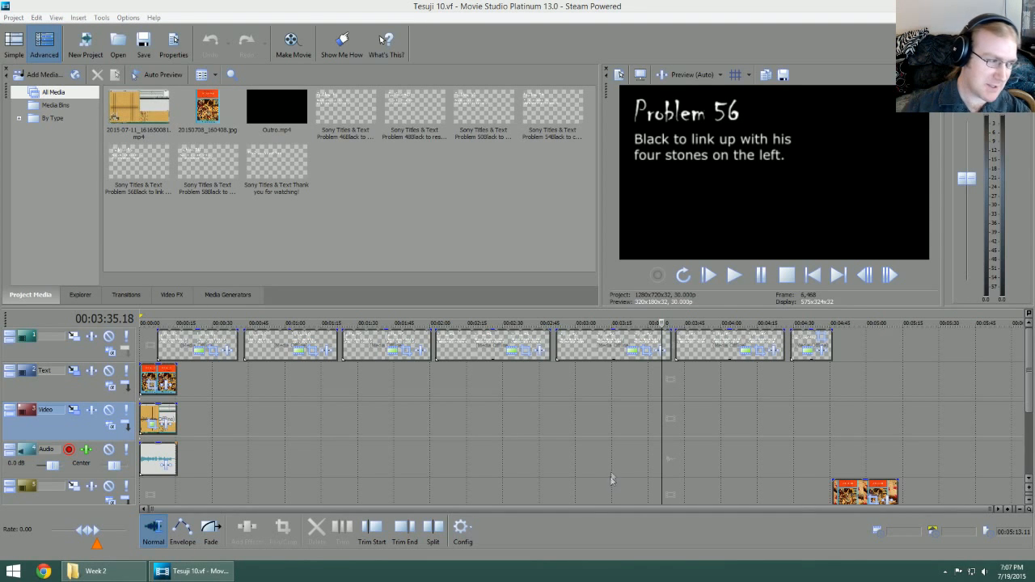
Step: Apply a saved pan/crop preset to the last short video clip before the outro and return to the project start
left_click(12, 17)
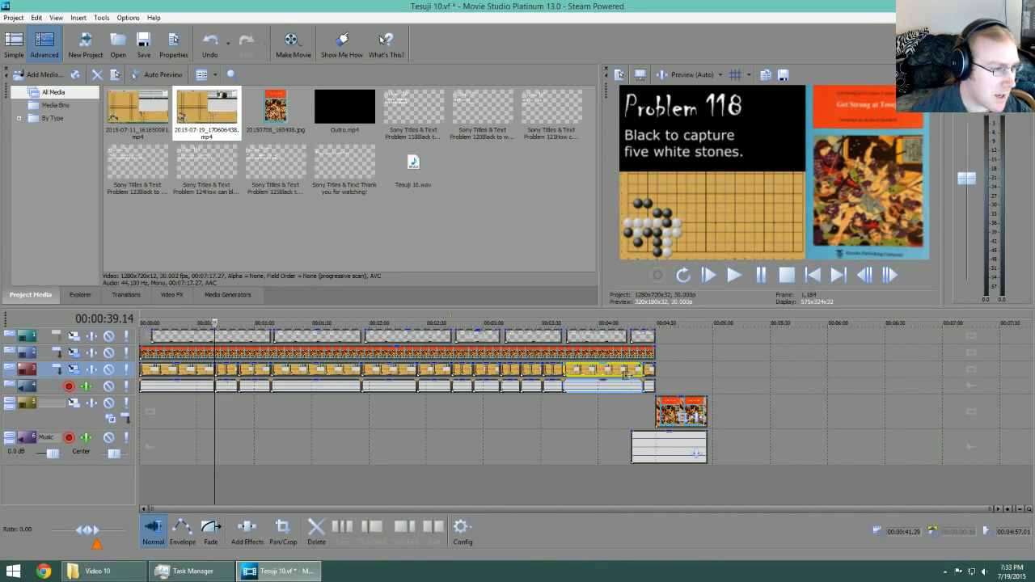
right_click(649, 370)
left_click(730, 272)
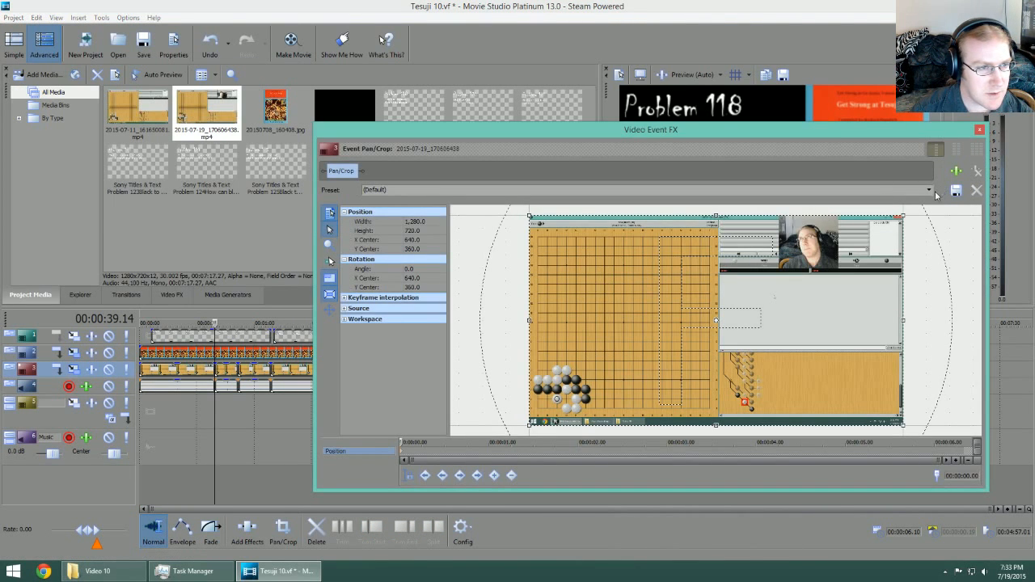
left_click(928, 190)
left_click(922, 234)
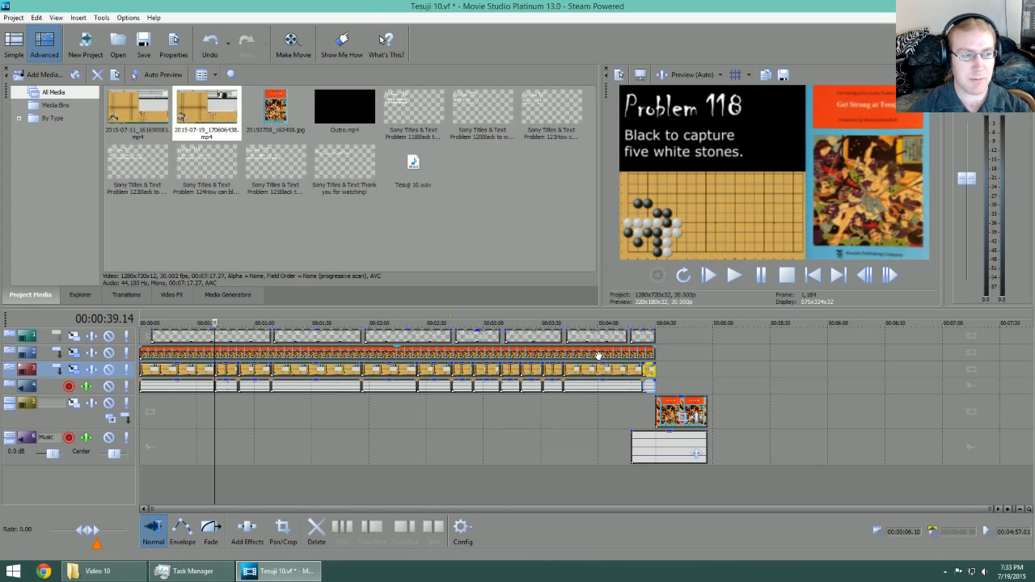
key("Home")
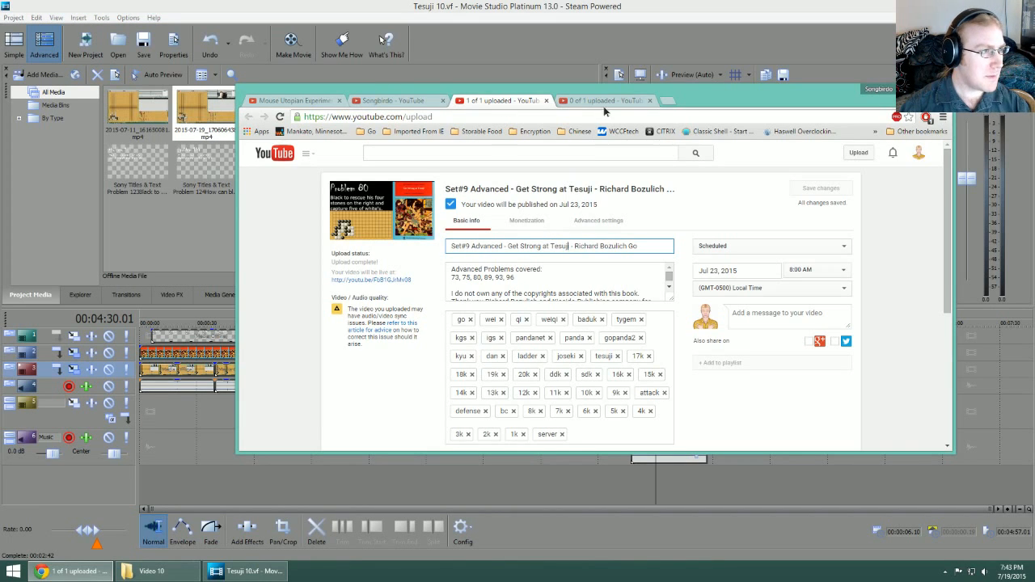
Step: Switch to the YouTube upload page in Chrome and compare the Set#10 video's title with the Set#9 upload's title
left_click(603, 103)
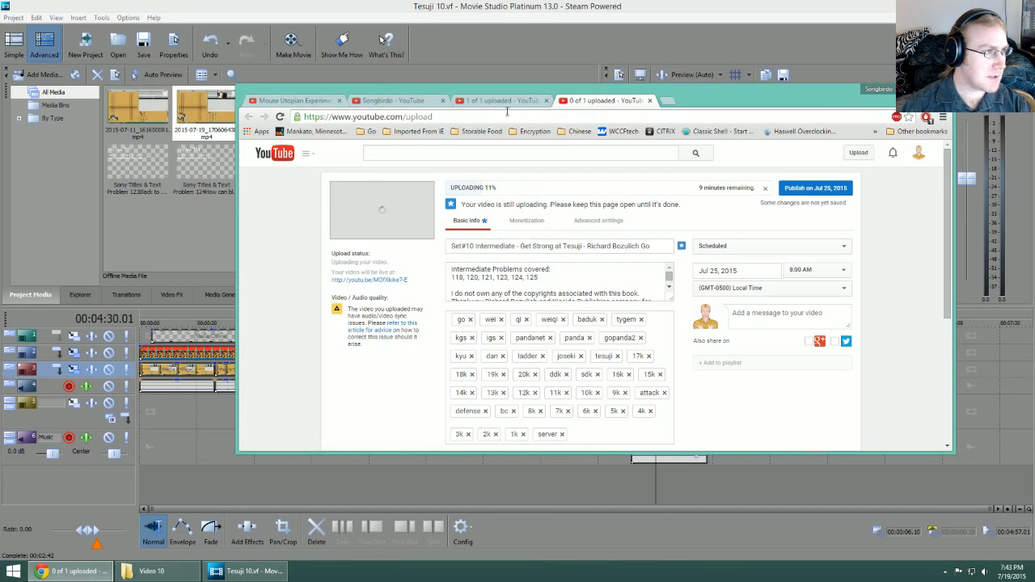
key("ctrl+shift+Tab")
left_click_drag(455, 247, 639, 247)
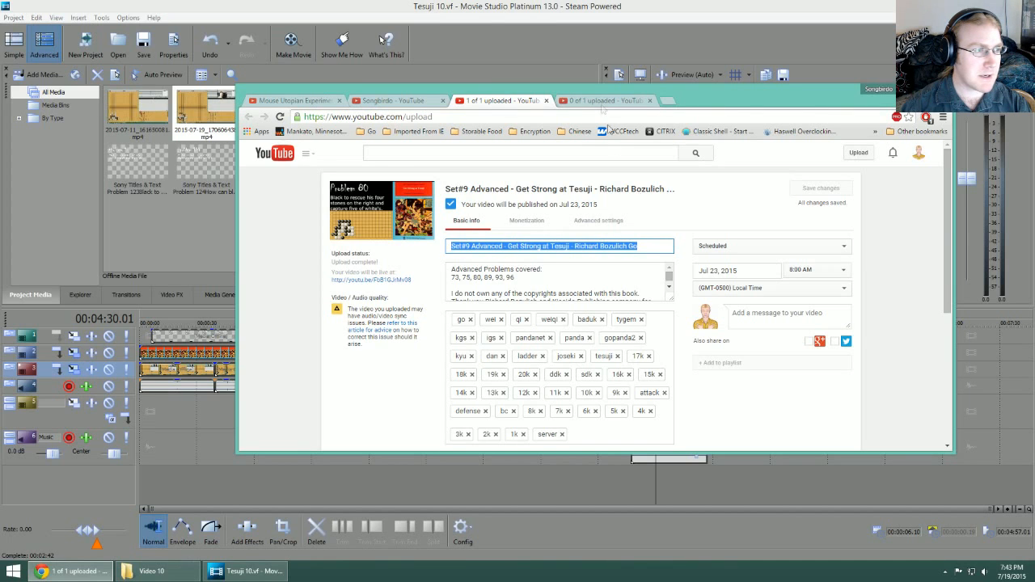
left_click(603, 101)
Step: Compare the list of covered problems in the Set#9 upload's description with the one in the Set#10 description
left_click(502, 103)
left_click(489, 276)
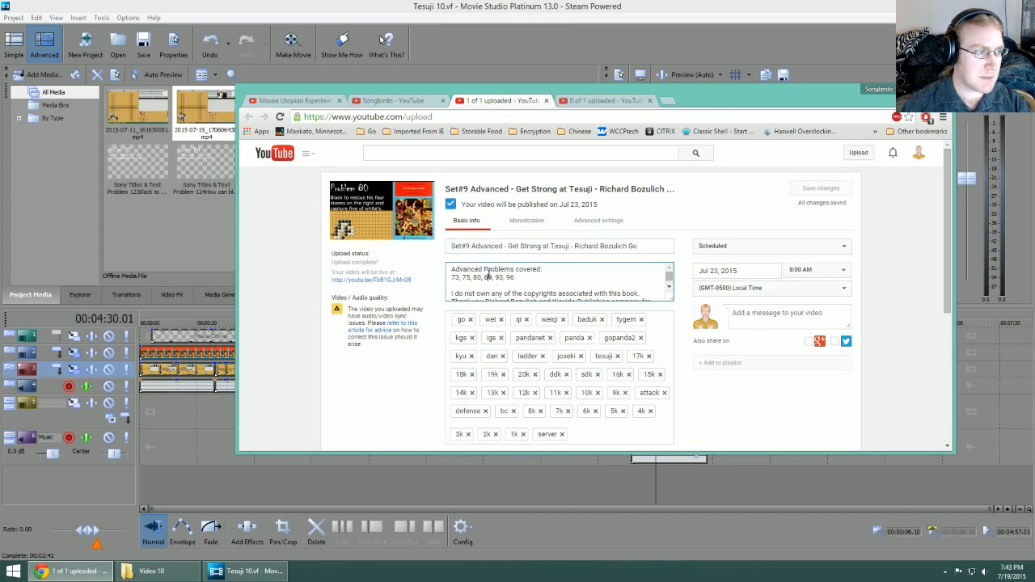
left_click_drag(451, 269, 503, 286)
left_click(530, 277)
left_click(595, 103)
left_click(510, 278)
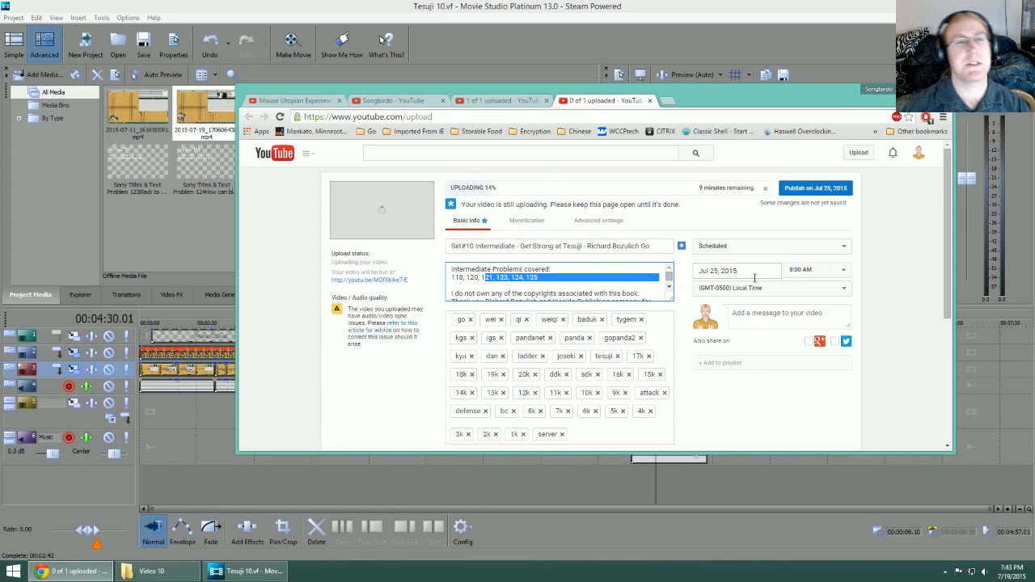
Step: Confirm scheduled publishing of the Set#10 video for Jul 25, 2015 and close the Set#9 upload page
left_click(808, 193)
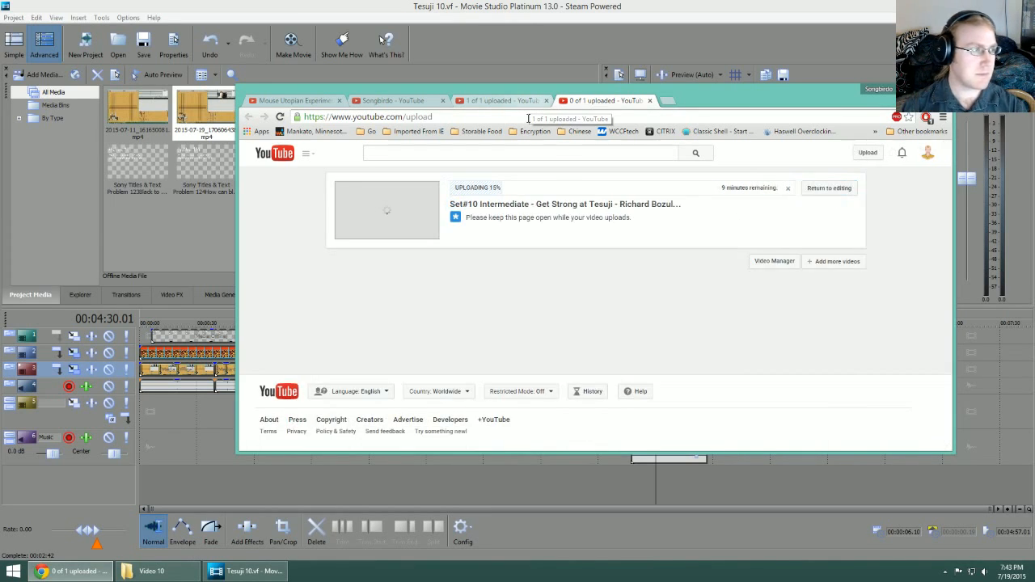
left_click(540, 104)
left_click(546, 101)
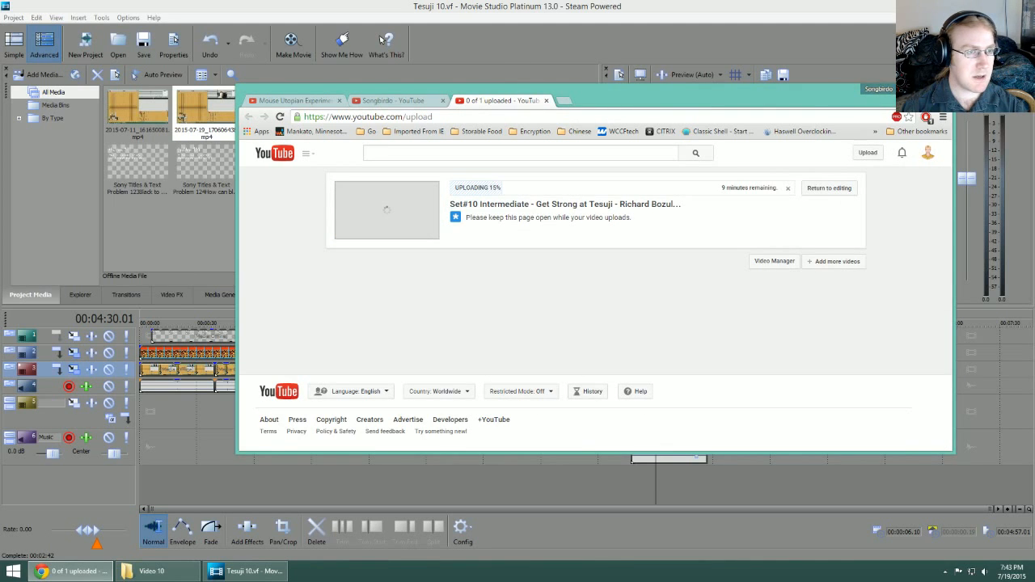
Step: Switch back to Movie Studio and examine the finished timeline around Problem 125, the closing title and the outro
left_click(380, 41)
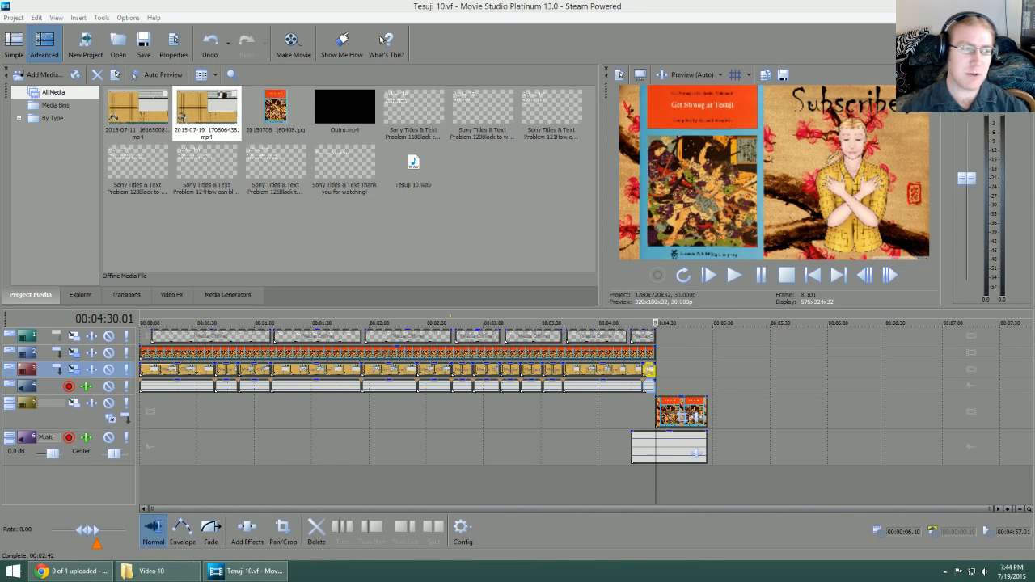
left_click(580, 324)
scroll(666, 385, "up", 5)
scroll(665, 385, "up", 3)
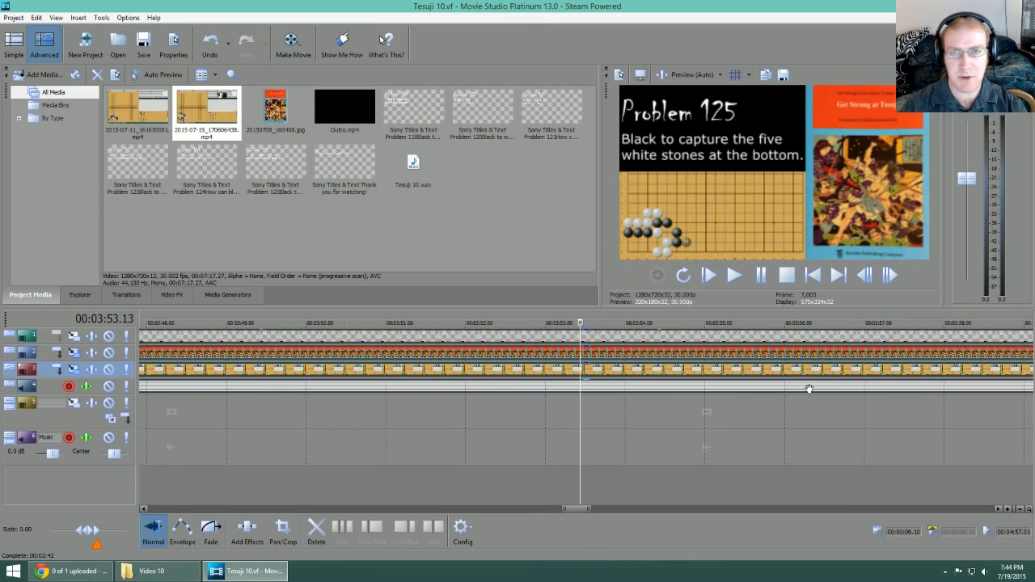
scroll(808, 389, "down", 10)
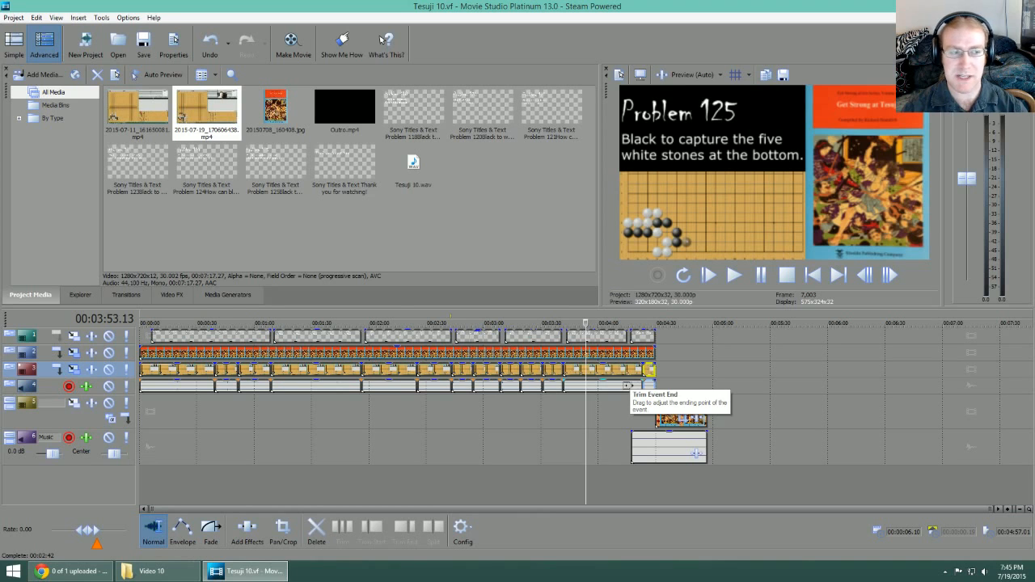
scroll(687, 447, "up", 5)
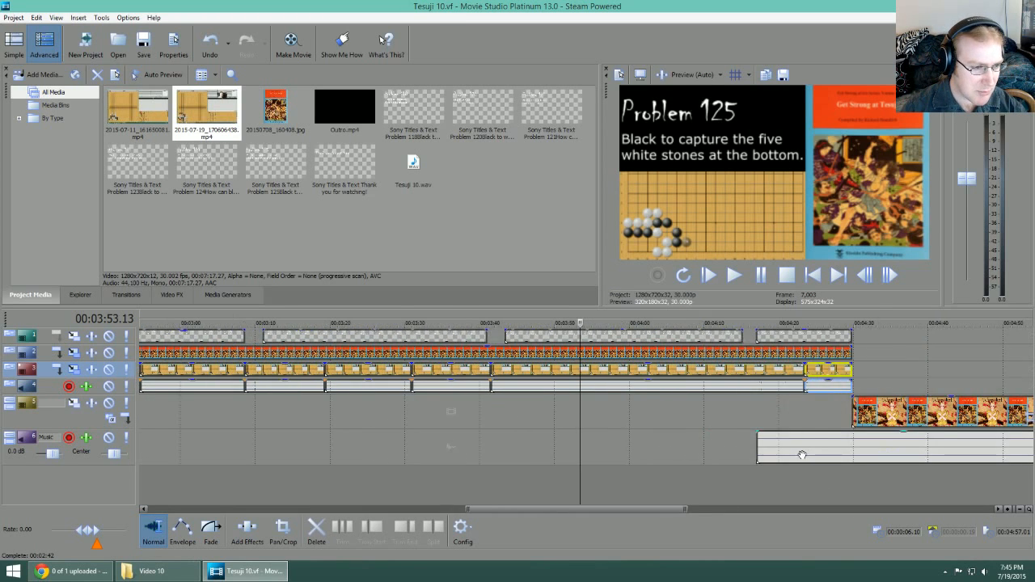
scroll(801, 455, "up", 1)
left_click_drag(597, 510, 677, 509)
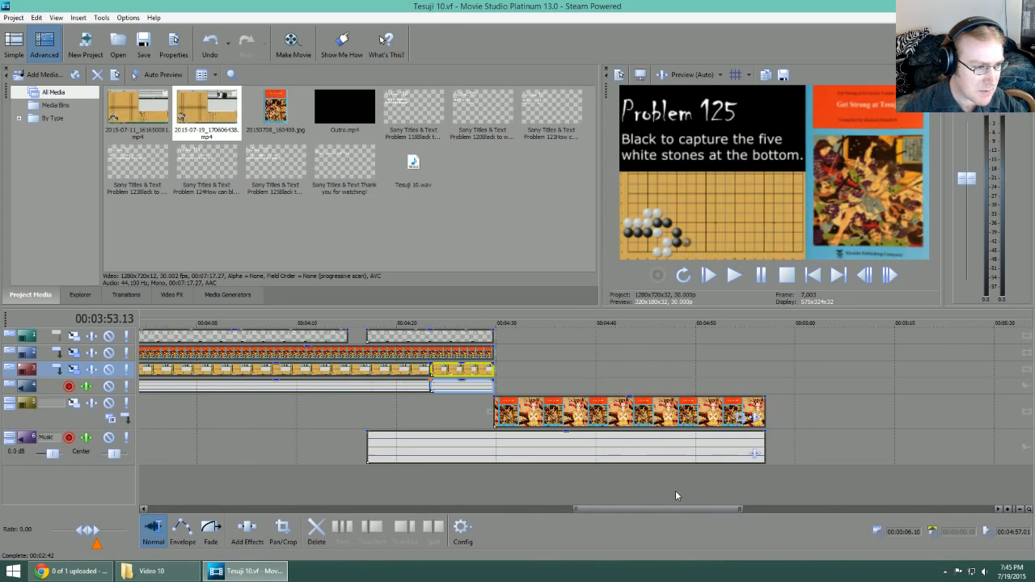
scroll(671, 495, "down", 5)
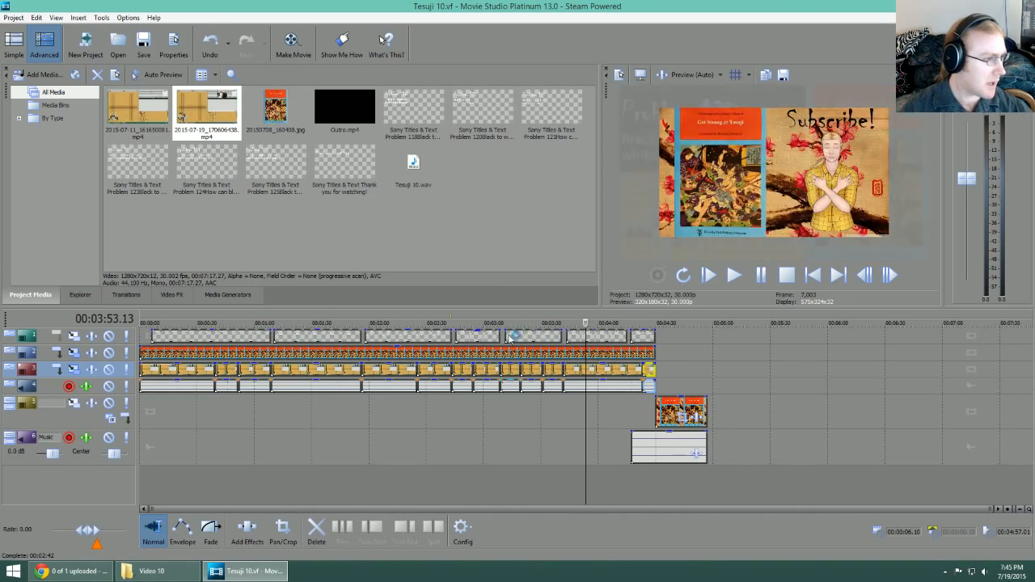
Step: Close the Tesuji 10 project and open the Tesuji.vf template project
left_click(13, 17)
left_click(25, 69)
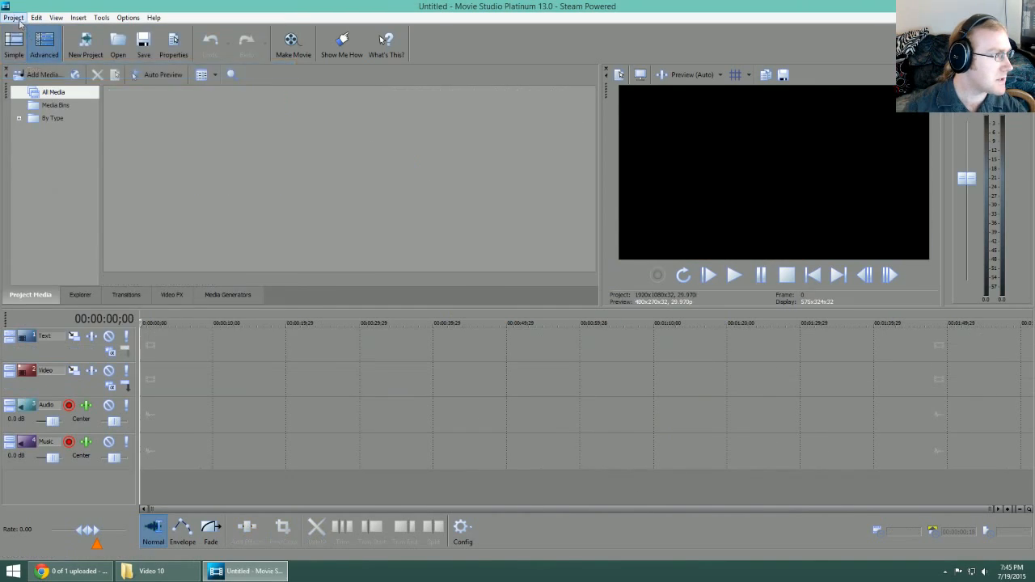
left_click(12, 18)
left_click(1022, 6)
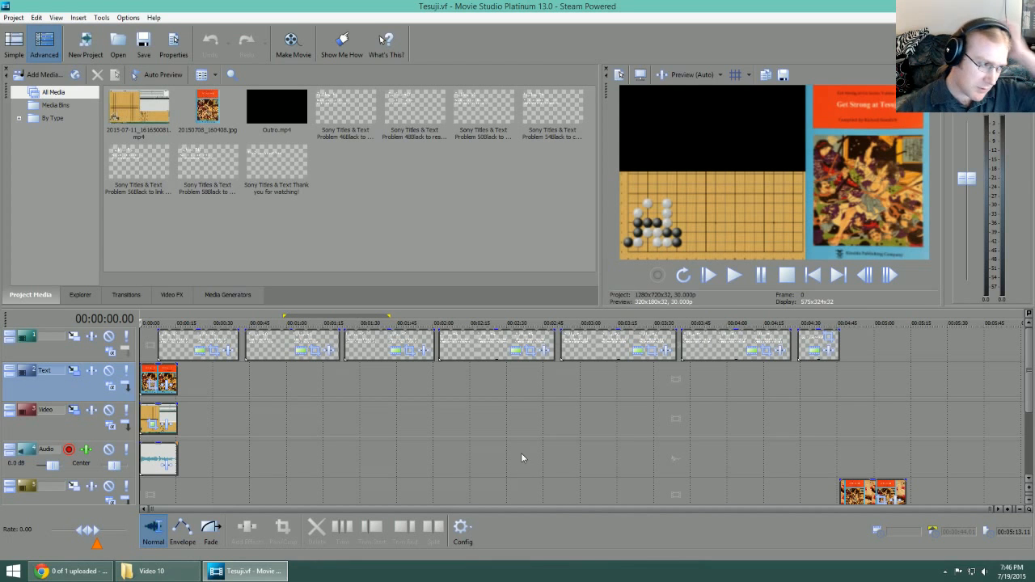
Step: Add Tesuji 10.wav from the Video 10 folder to the Audio track, starting in line with the Problem 48 title
left_click(150, 571)
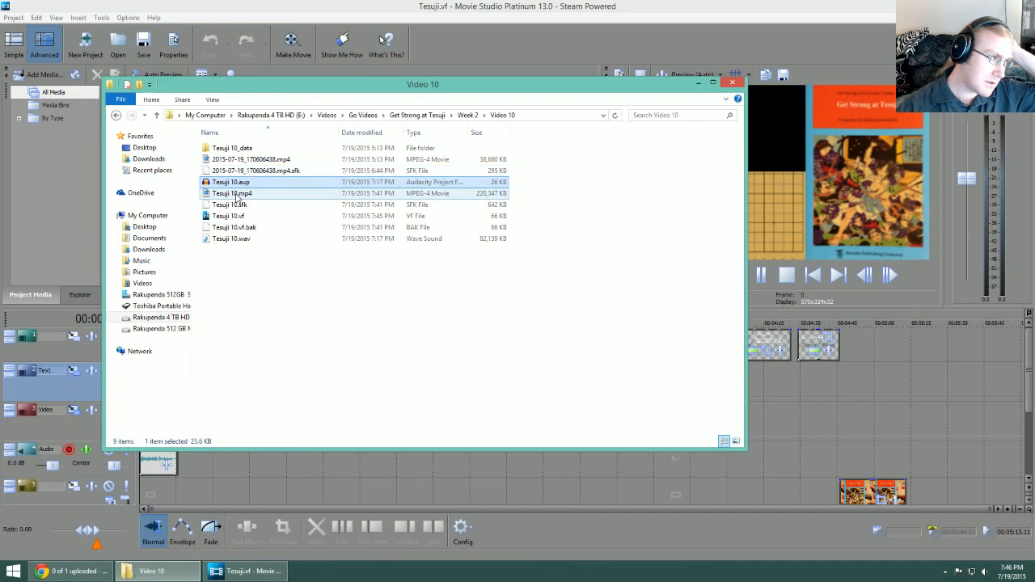
left_click_drag(310, 87, 1034, 106)
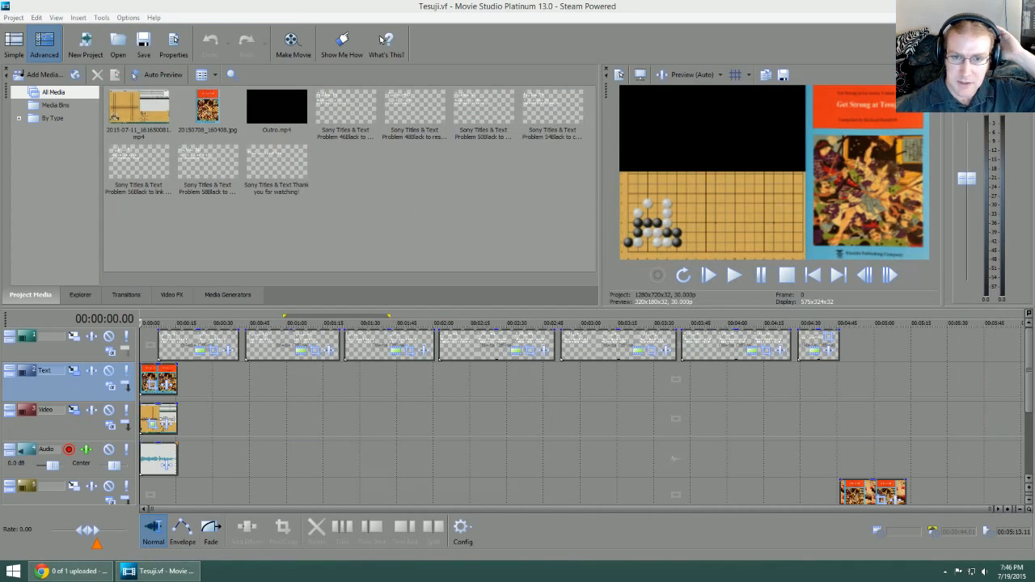
left_click_drag(1034, 307, 249, 457)
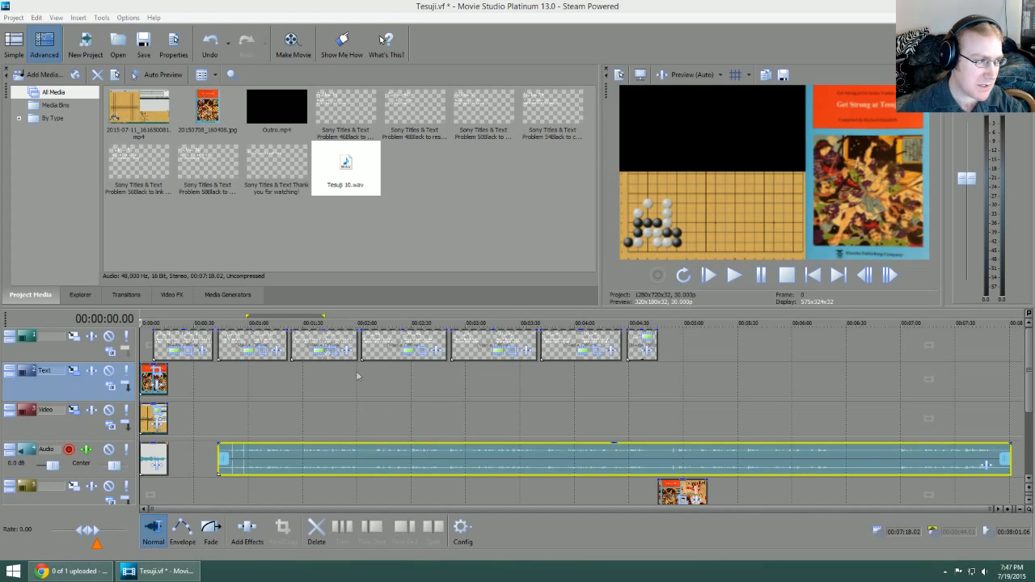
Step: Check the start of the Tesuji 10.wav clip against the problem titles and delete the clip from the Audio track
left_click(298, 331)
scroll(352, 495, "up", 6)
scroll(361, 486, "down", 1)
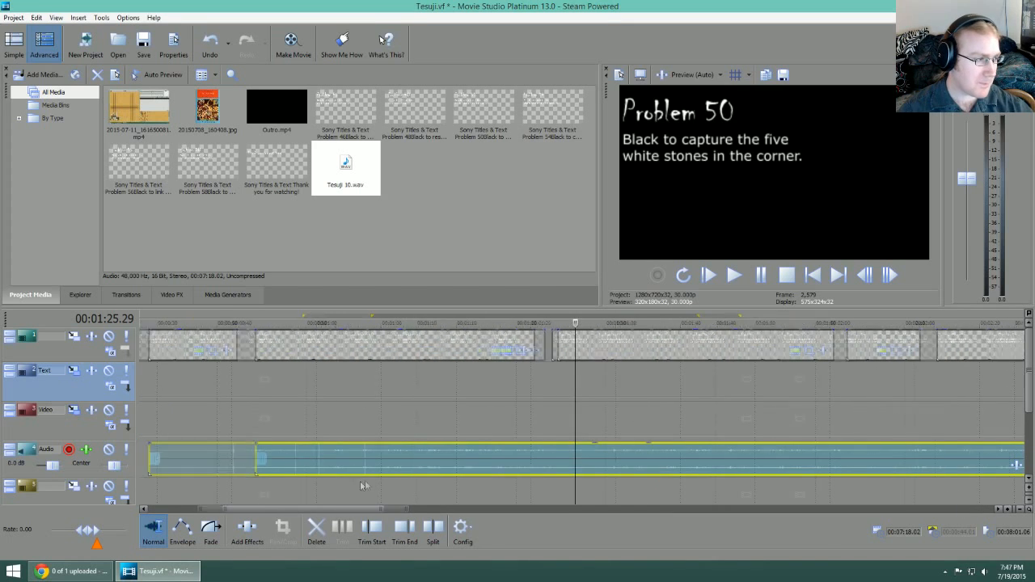
left_click_drag(359, 510, 297, 514)
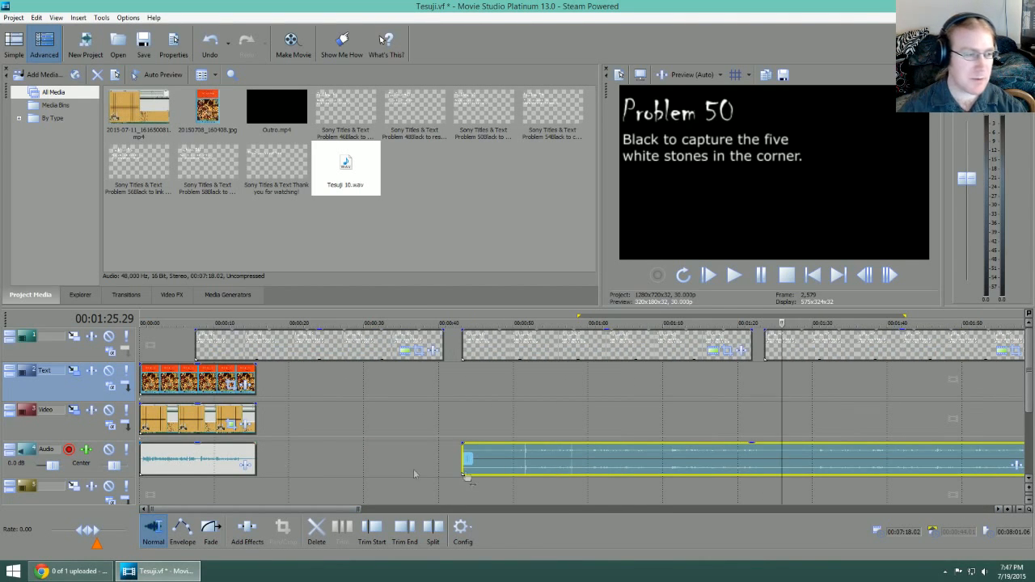
scroll(608, 457, "down", 4)
scroll(608, 457, "down", 1)
left_click(522, 463)
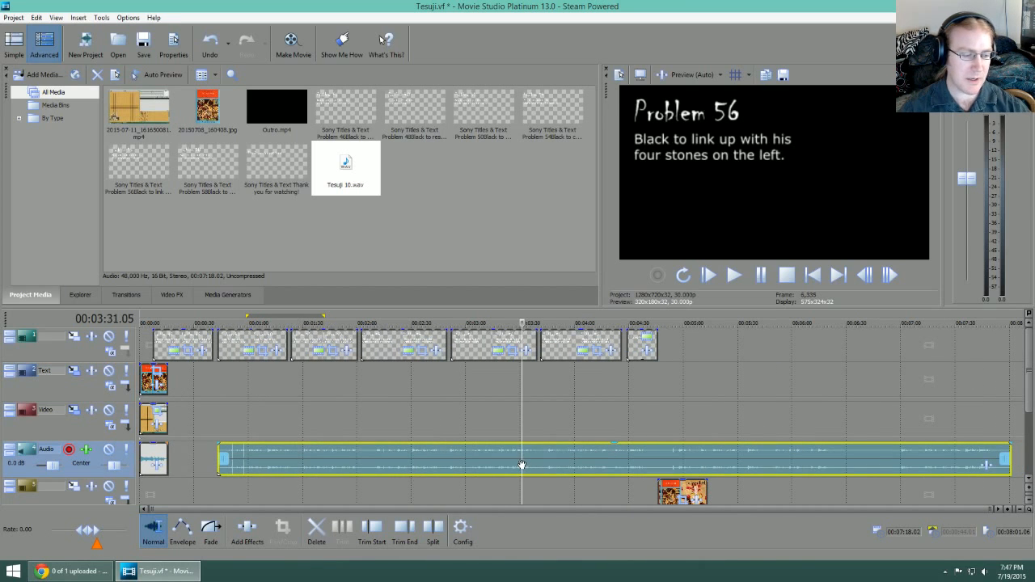
key("Delete")
Step: Close the Tesuji.vf project without saving its changes and open the Gameplay Outro.vf project
left_click(13, 17)
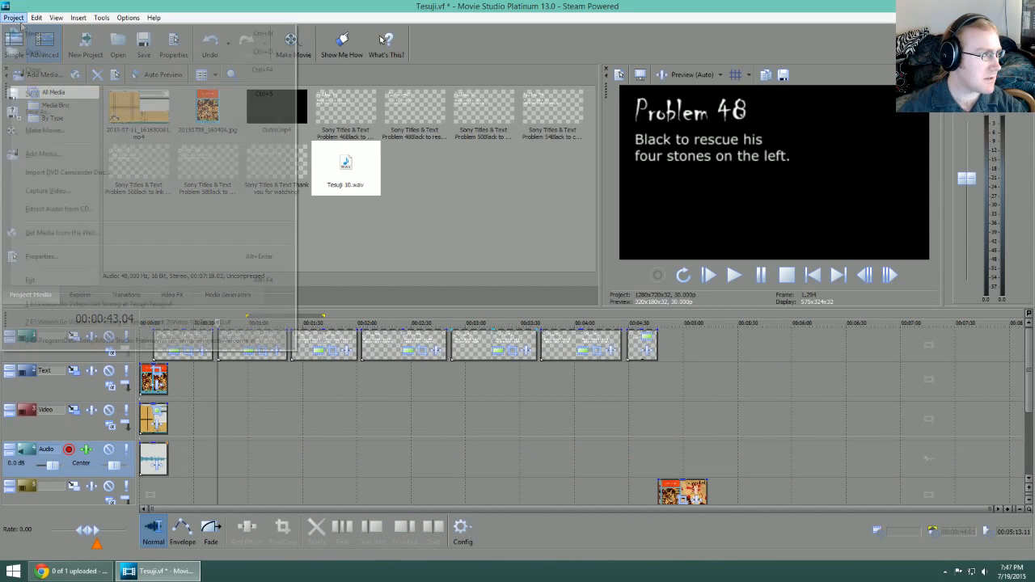
left_click(30, 70)
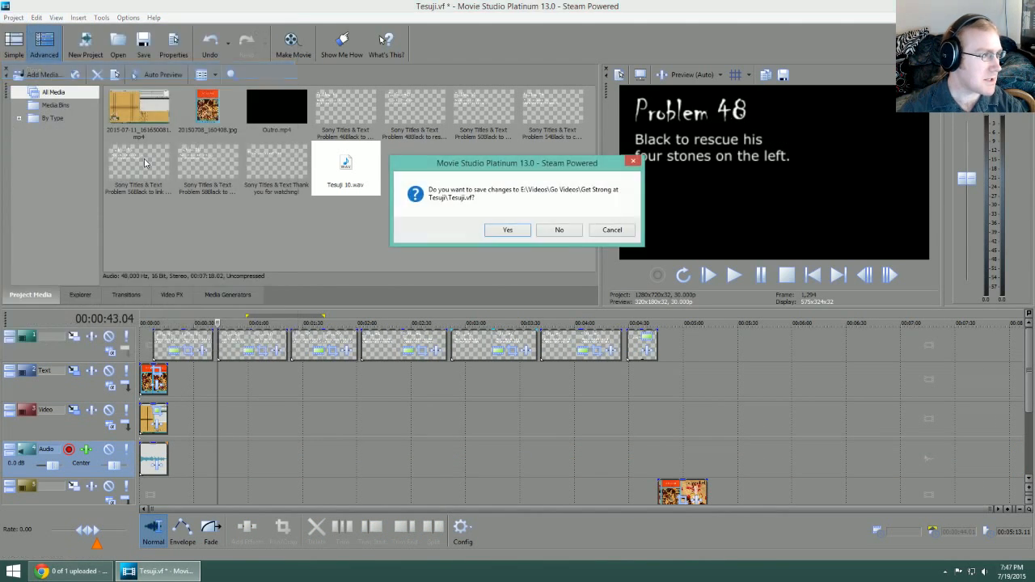
left_click(557, 229)
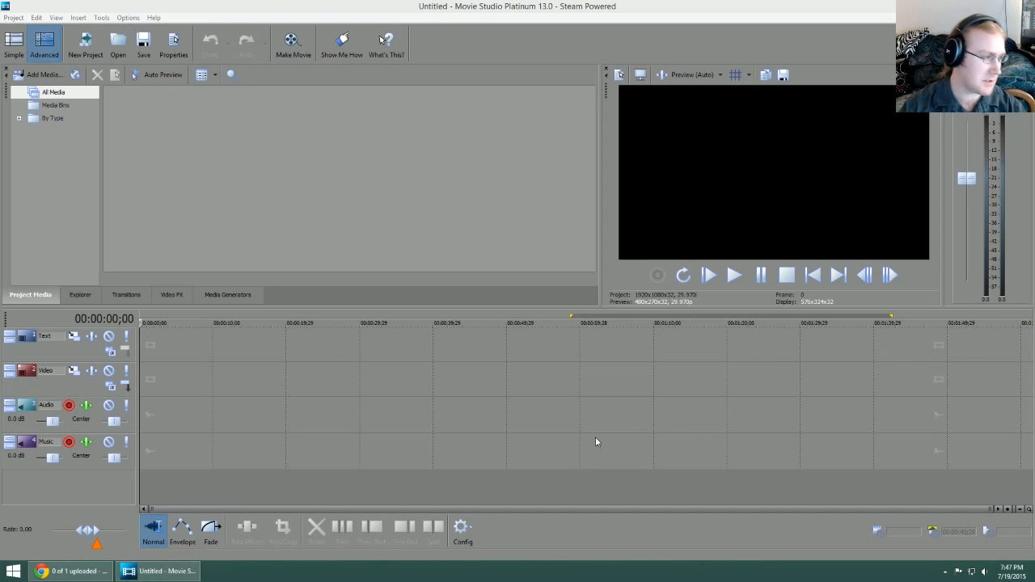
left_click(13, 18)
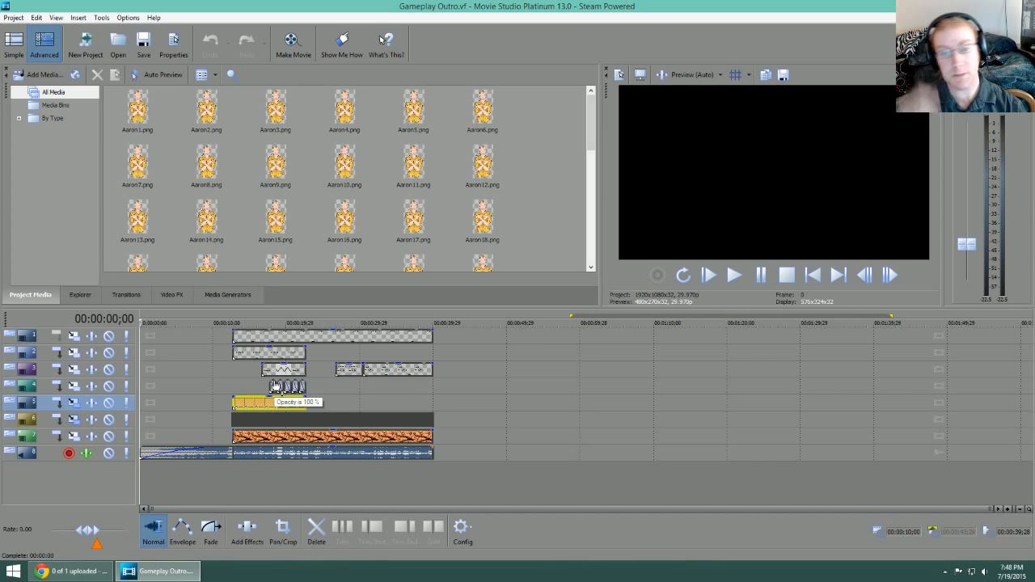
Step: Examine the Gameplay Outro timeline from the Black to Live puzzle at 12;20 to the answer text around 29;00
left_click(261, 323)
scroll(278, 471, "up", 4)
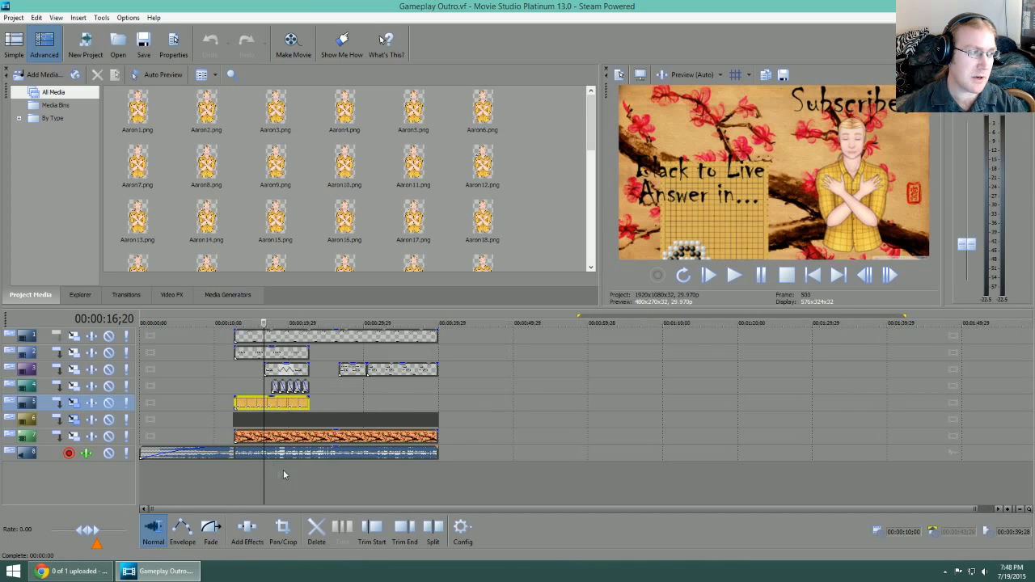
scroll(384, 472, "up", 2)
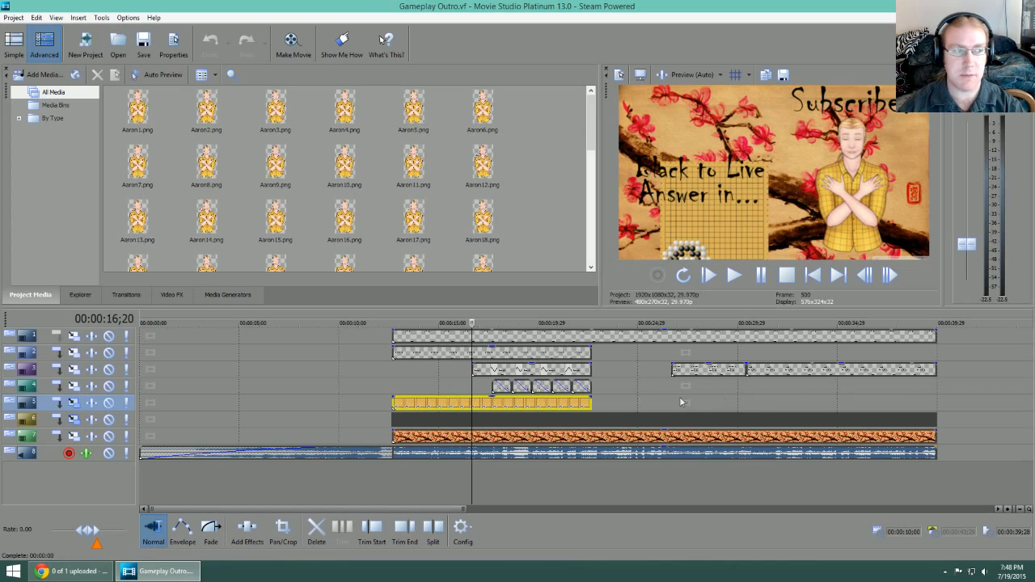
left_click(394, 323)
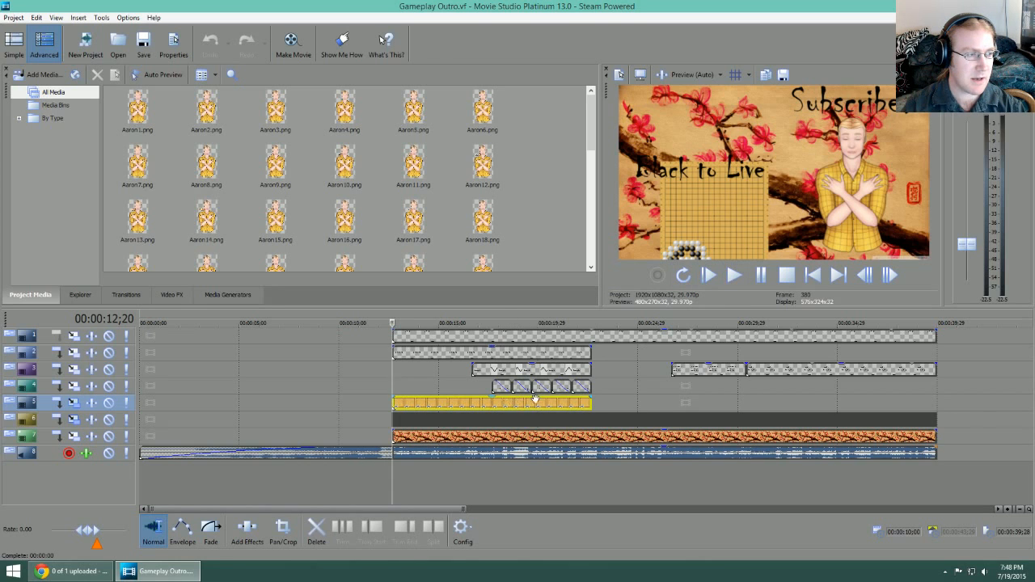
left_click(490, 337)
left_click_drag(494, 323, 720, 378)
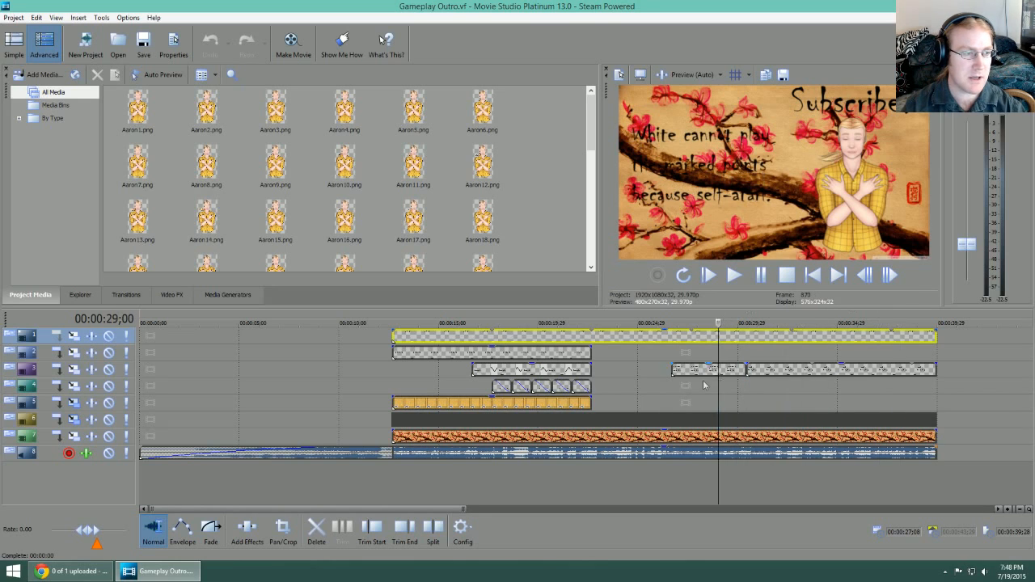
left_click(445, 323)
left_click_drag(445, 323, 392, 324)
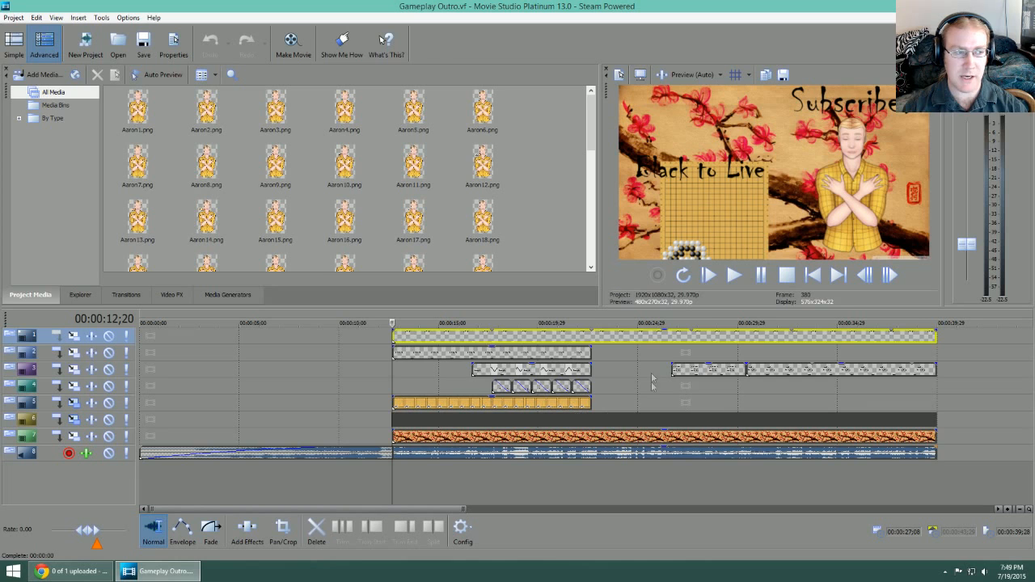
Step: Examine the single-frame image clips on track 6 from 12;20 onward and the overall layout of the outro timeline
scroll(516, 437, "up", 10)
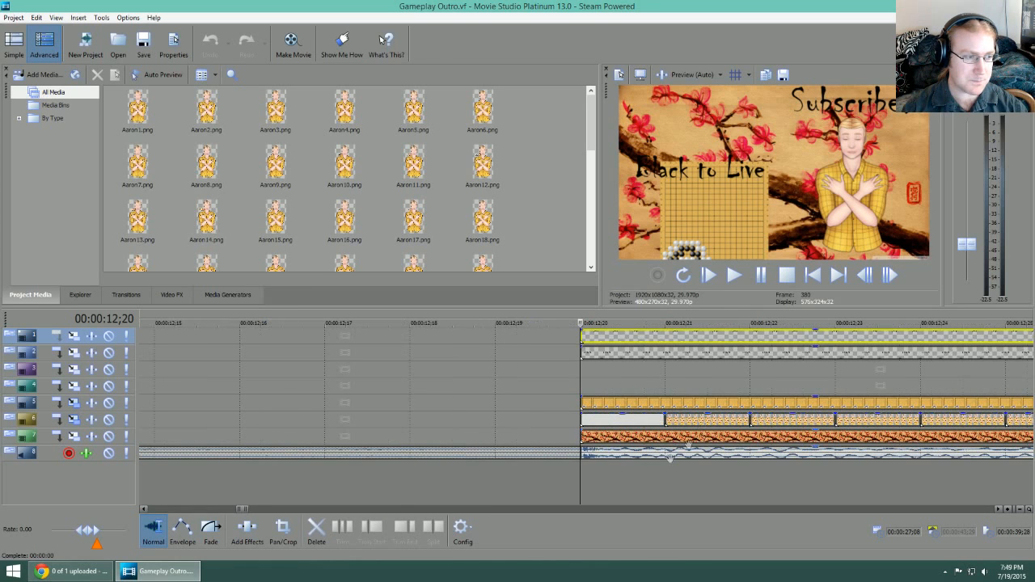
left_click(737, 327)
scroll(752, 380, "down", 3)
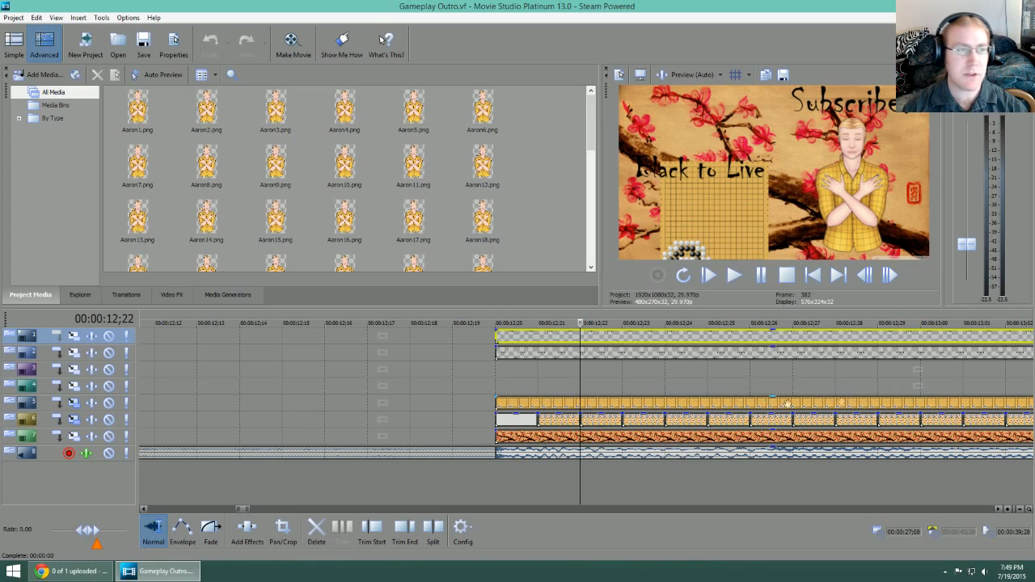
scroll(782, 404, "down", 2)
left_click_drag(725, 325, 558, 324)
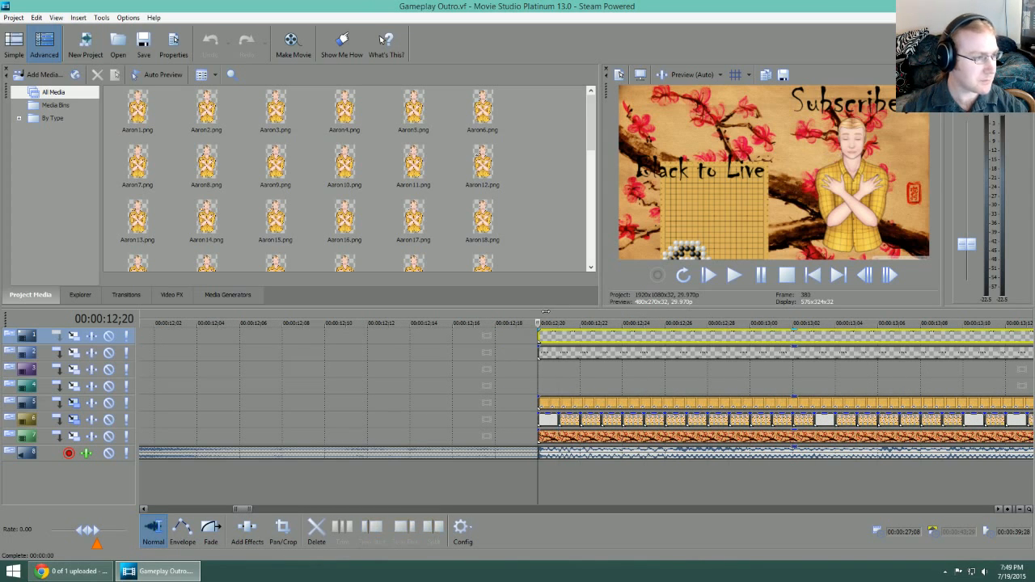
scroll(651, 396, "down", 1)
scroll(651, 396, "down", 8)
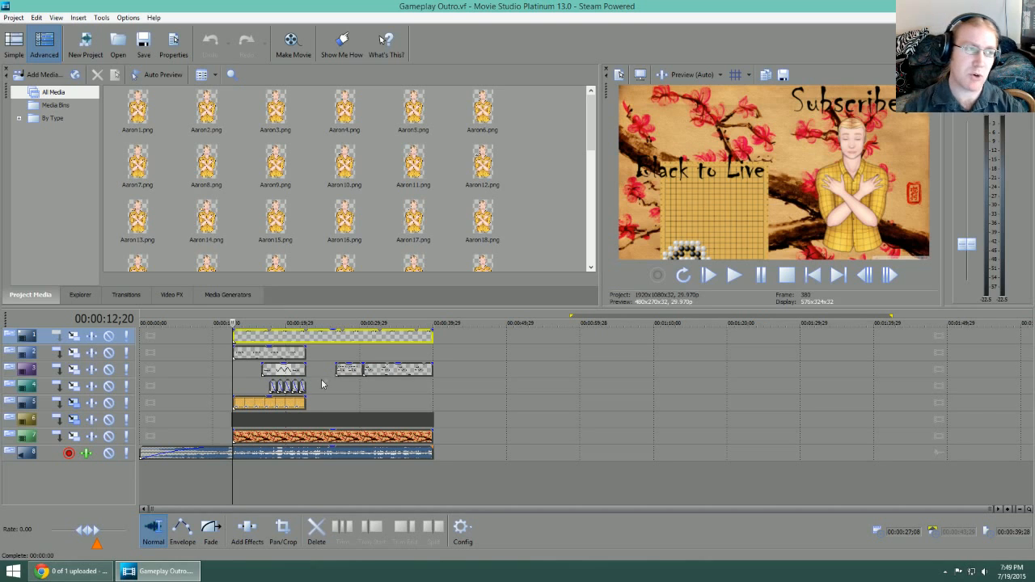
scroll(384, 464, "up", 5)
scroll(385, 475, "down", 5)
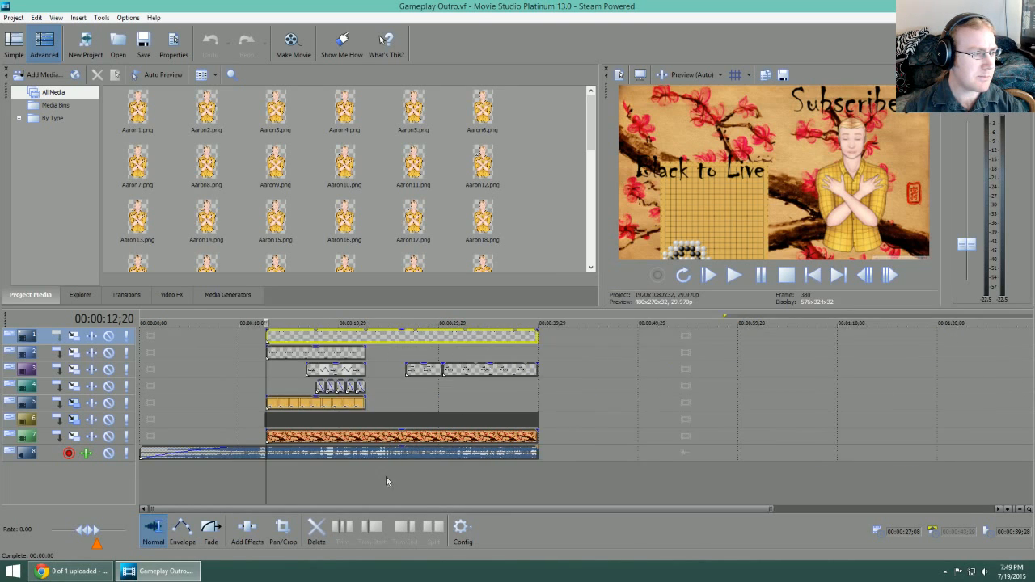